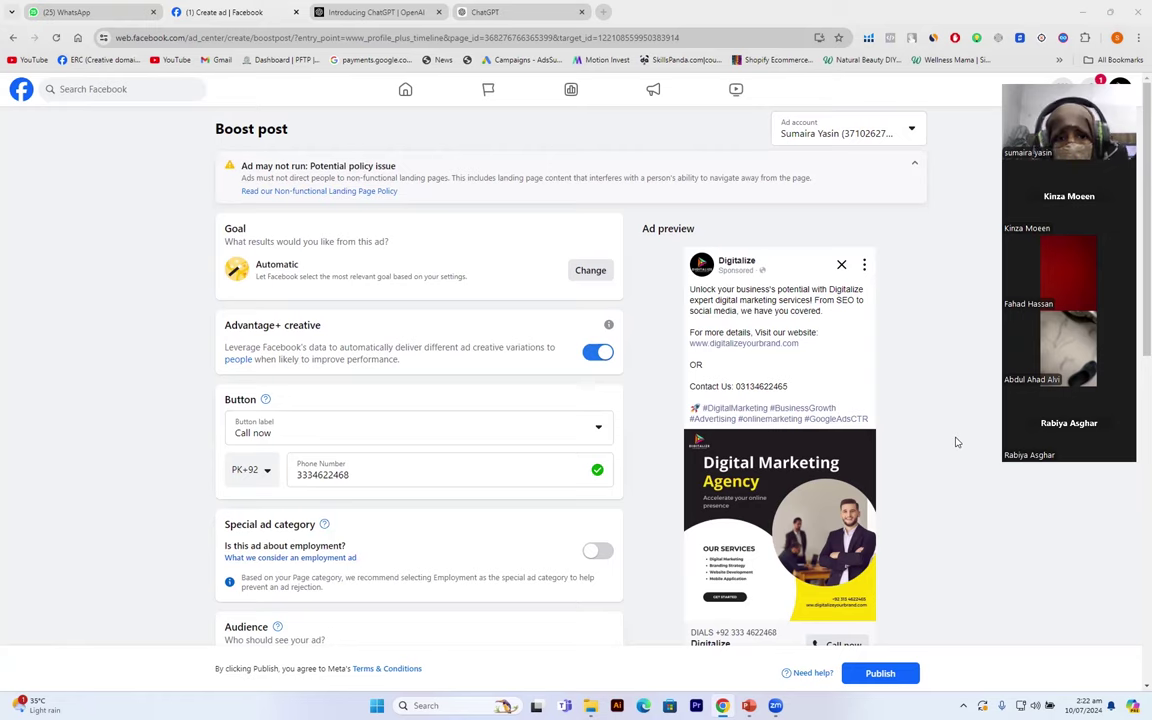
Change the boosted post's goal to Get more messages and save it
{"action": "left_click", "coordinate": [590, 271]}
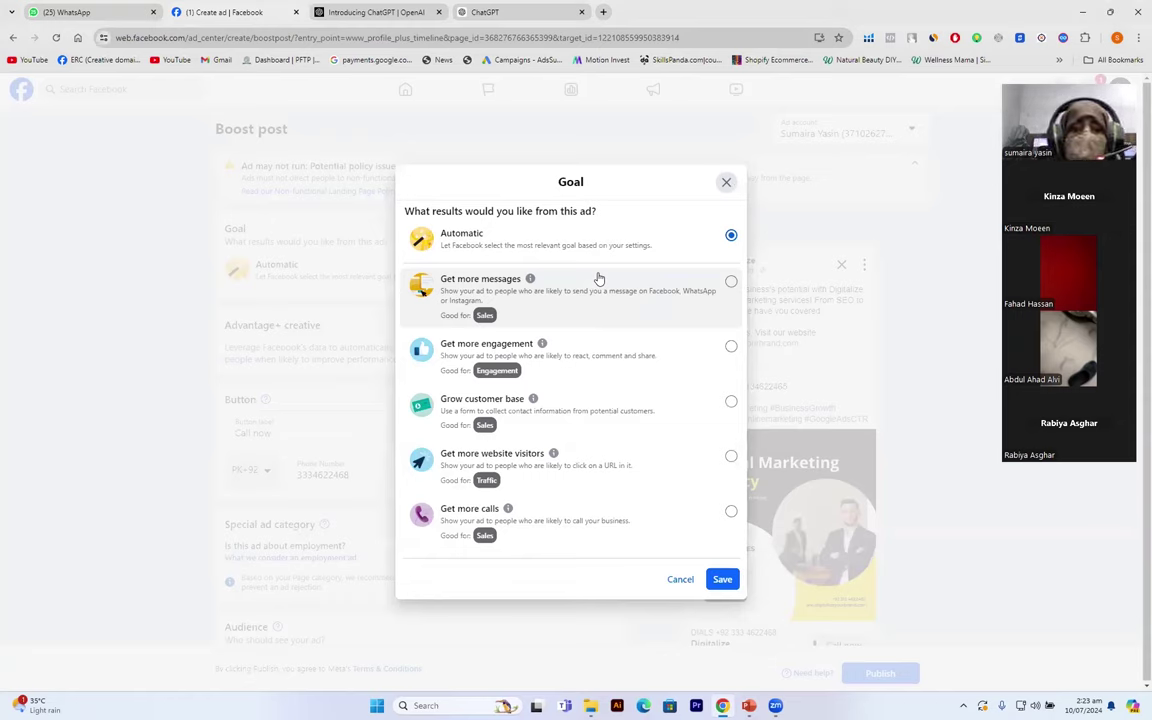
{"action": "left_click", "coordinate": [726, 181]}
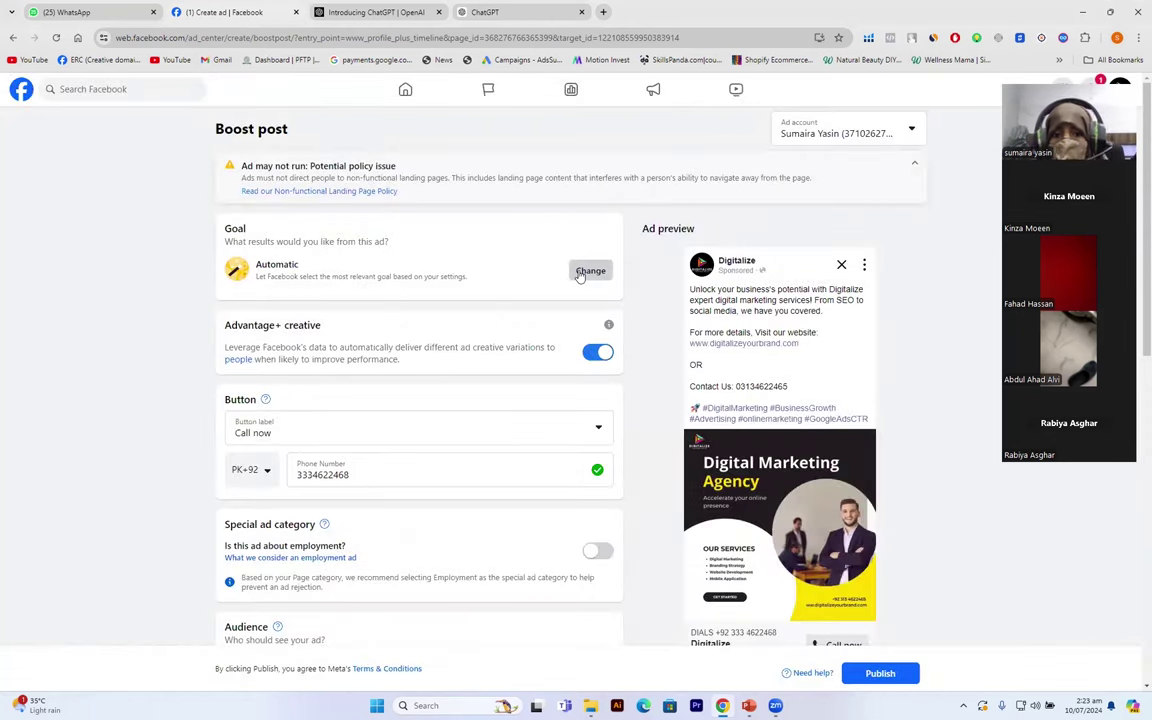
{"action": "left_click", "coordinate": [590, 271]}
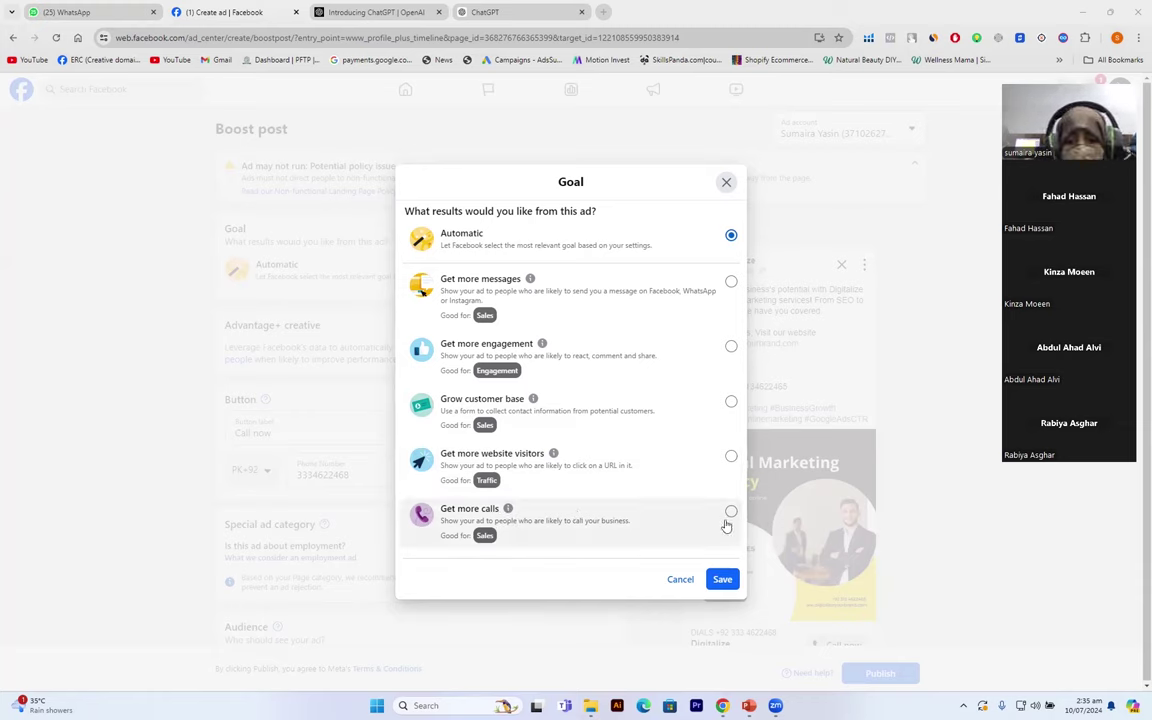
{"action": "left_click", "coordinate": [730, 513]}
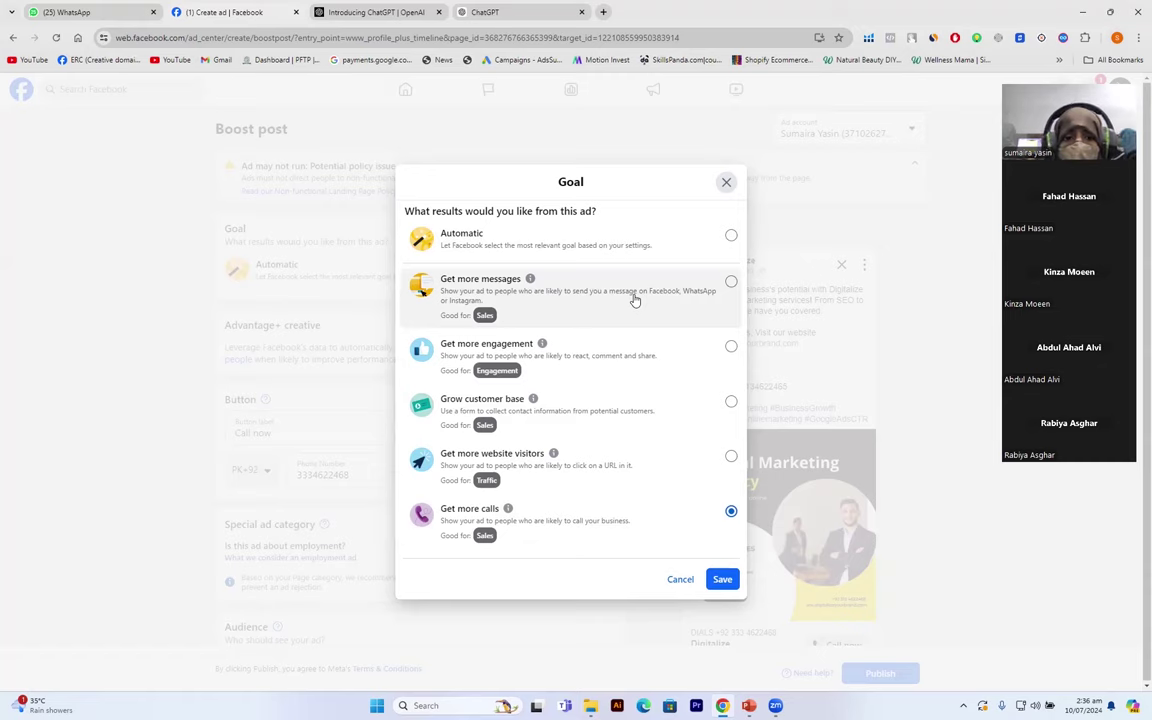
{"action": "left_click", "coordinate": [731, 283]}
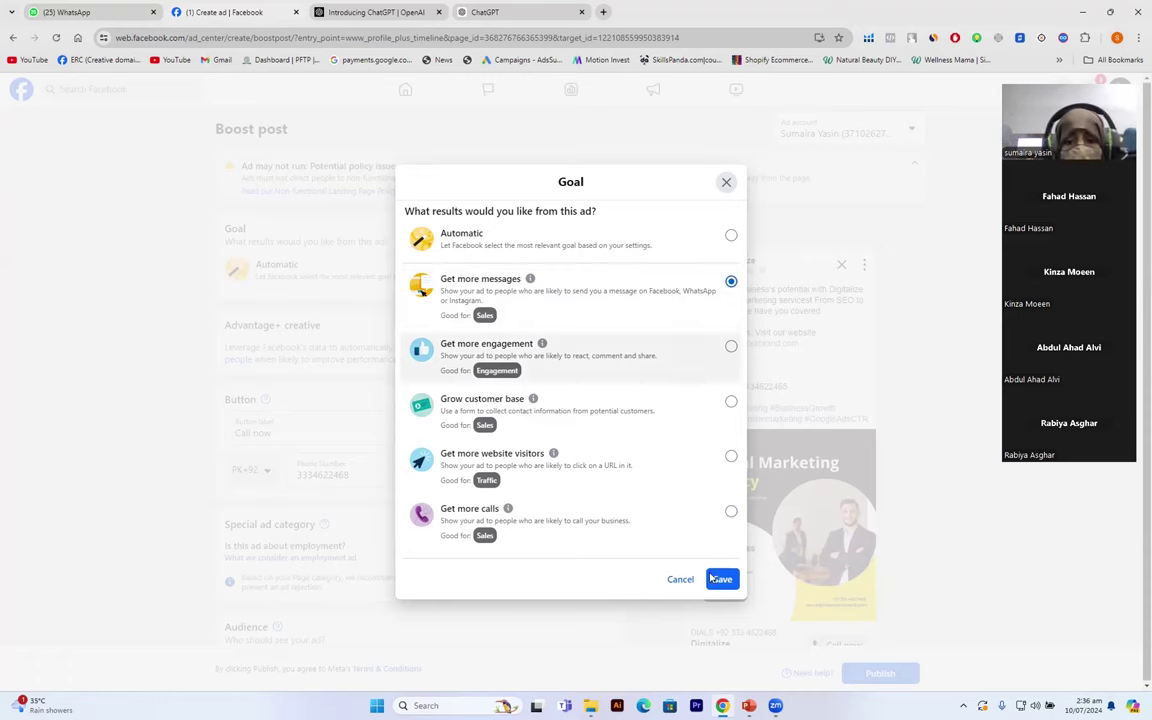
{"action": "left_click", "coordinate": [724, 581]}
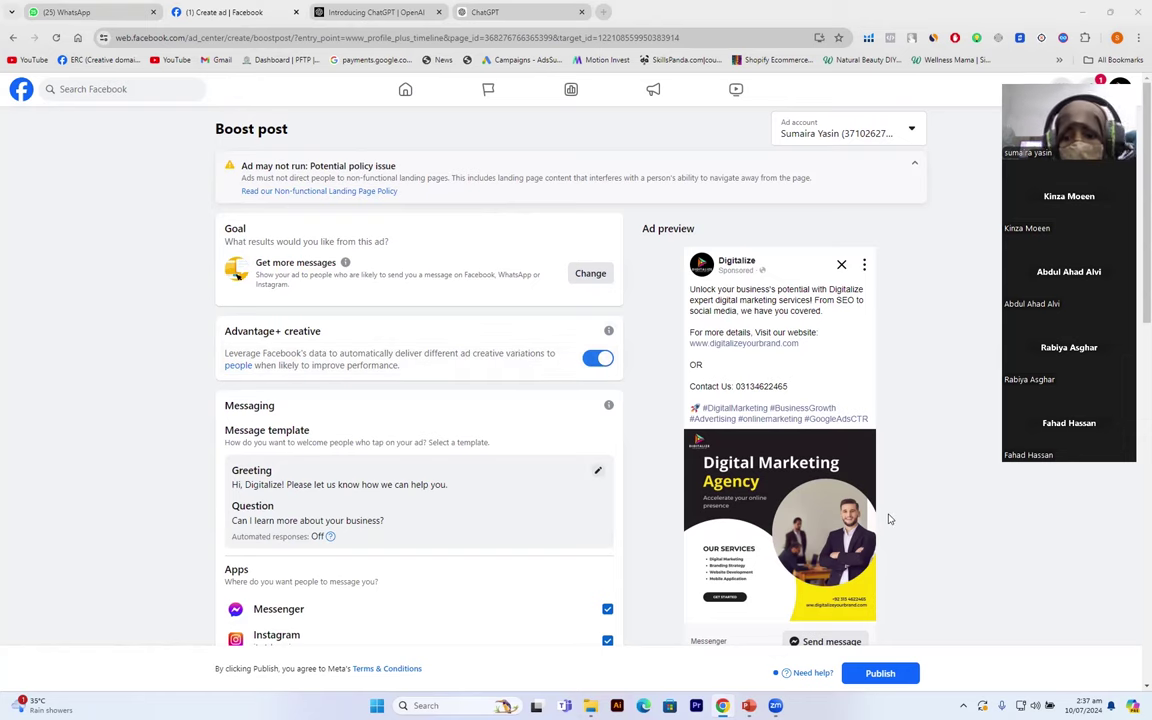
Open the ad's message template for editing and remove the Digitalize name placeholder from the greeting text
{"action": "scroll", "coordinate": [889, 519], "scroll_direction": "down", "scroll_amount": 1}
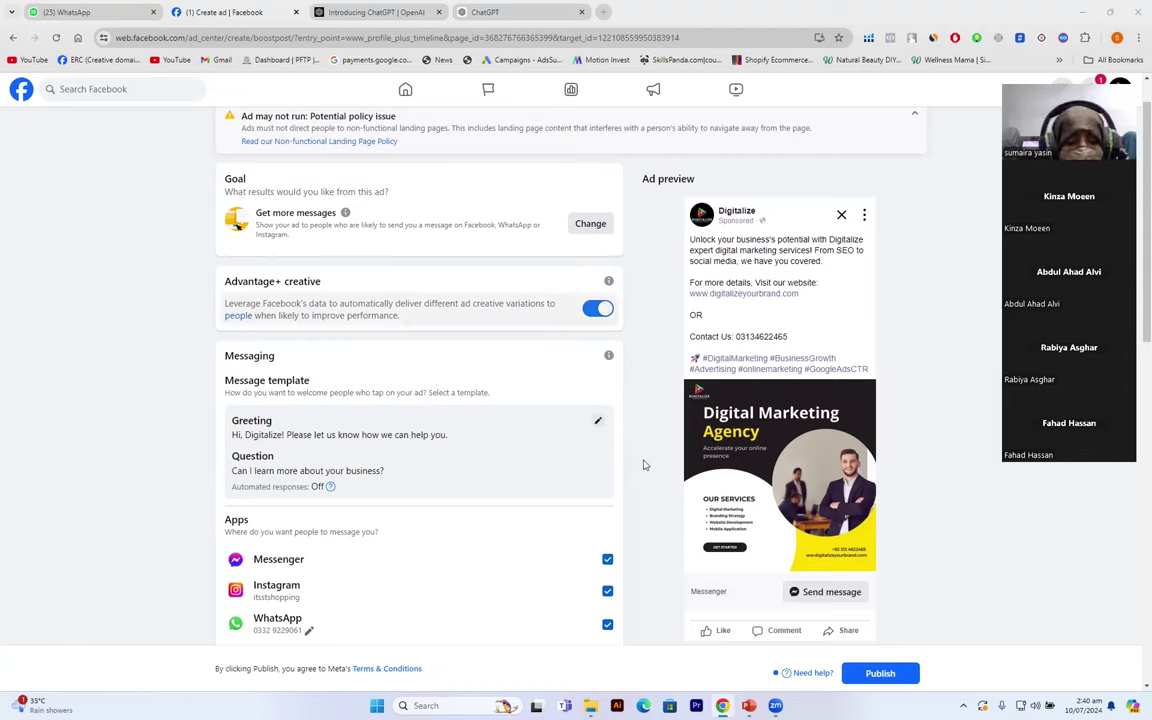
{"action": "scroll", "coordinate": [643, 463], "scroll_direction": "down", "scroll_amount": 2}
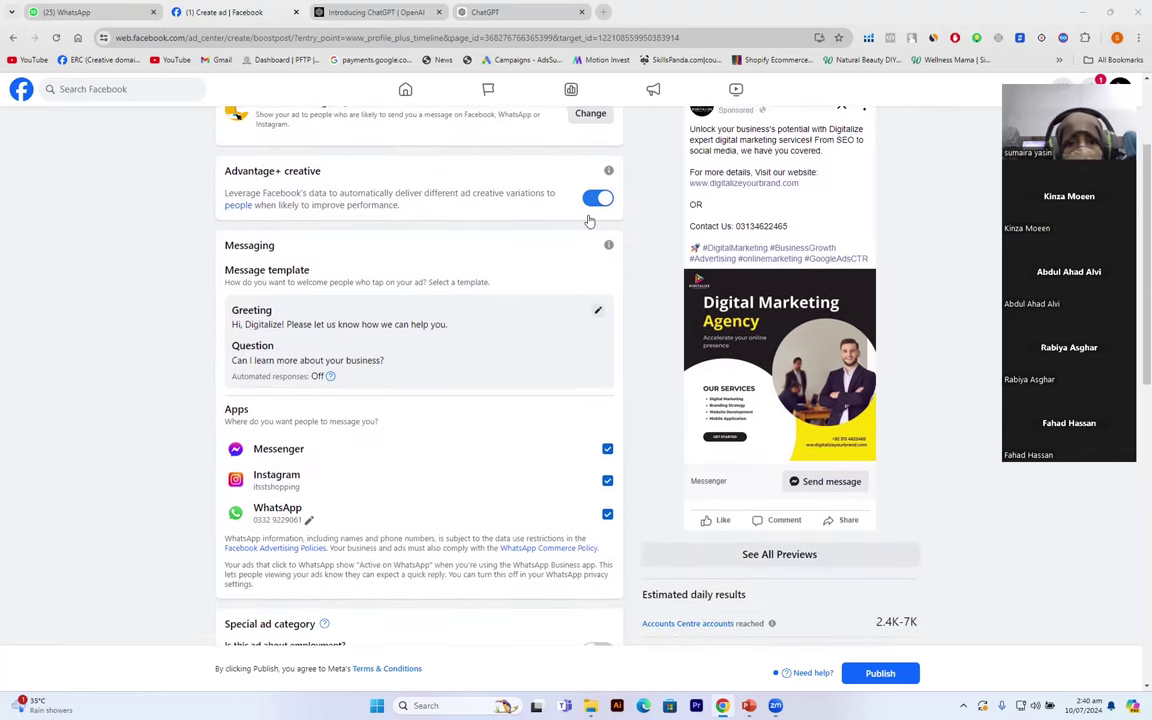
{"action": "scroll", "coordinate": [589, 221], "scroll_direction": "up", "scroll_amount": 2}
{"action": "scroll", "coordinate": [589, 221], "scroll_direction": "up", "scroll_amount": 1}
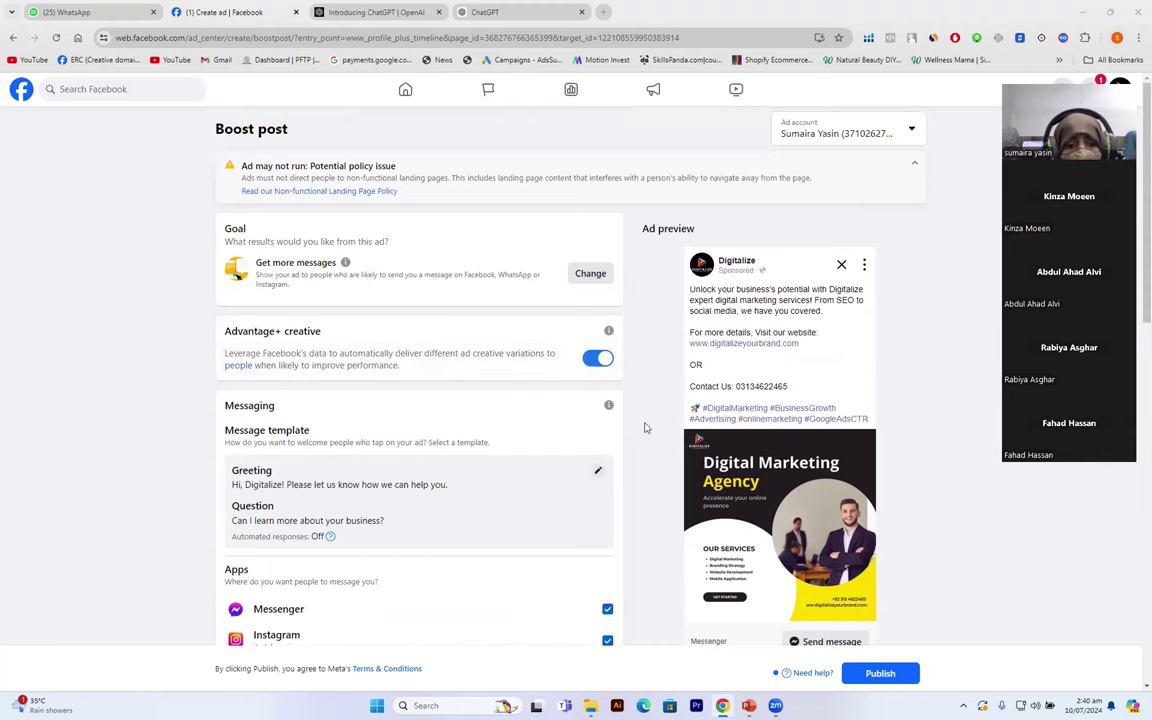
{"action": "scroll", "coordinate": [645, 428], "scroll_direction": "down", "scroll_amount": 3}
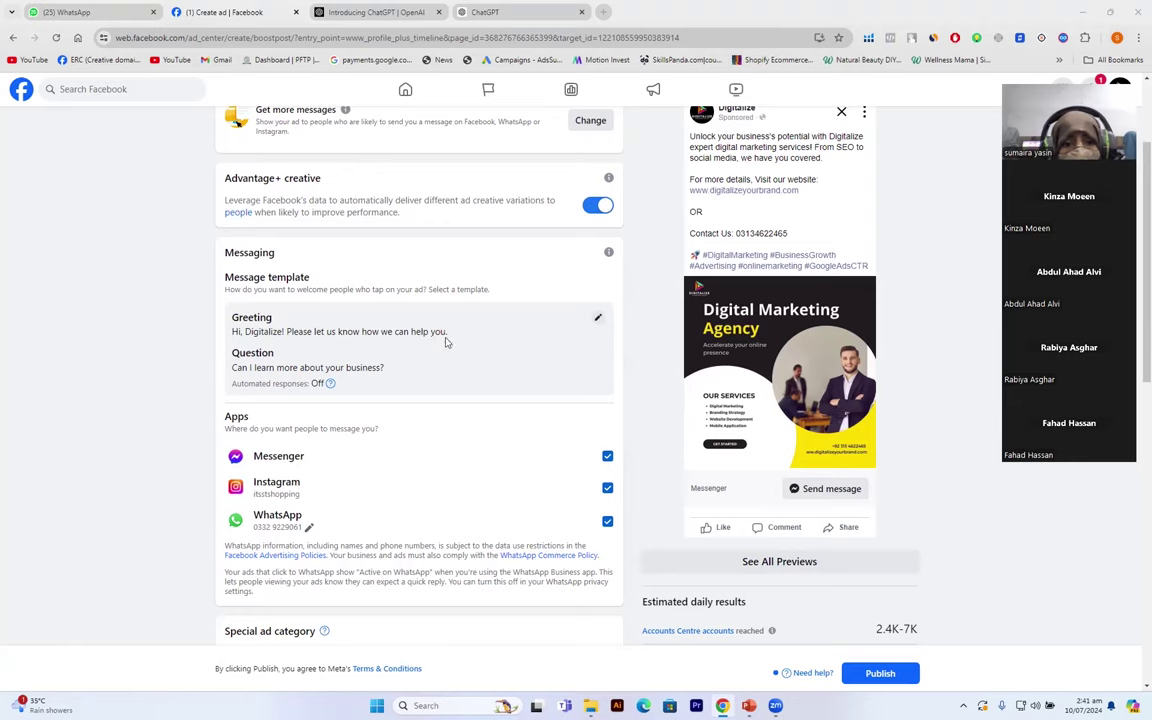
{"action": "left_click", "coordinate": [598, 318]}
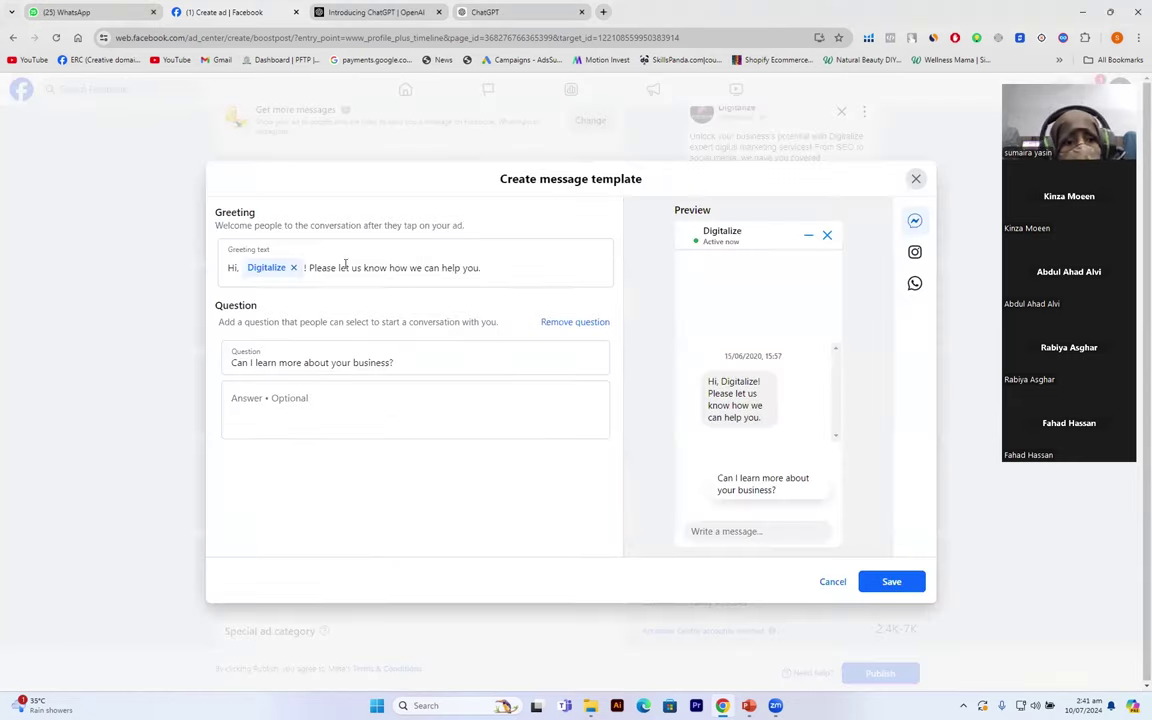
{"action": "left_click", "coordinate": [344, 264]}
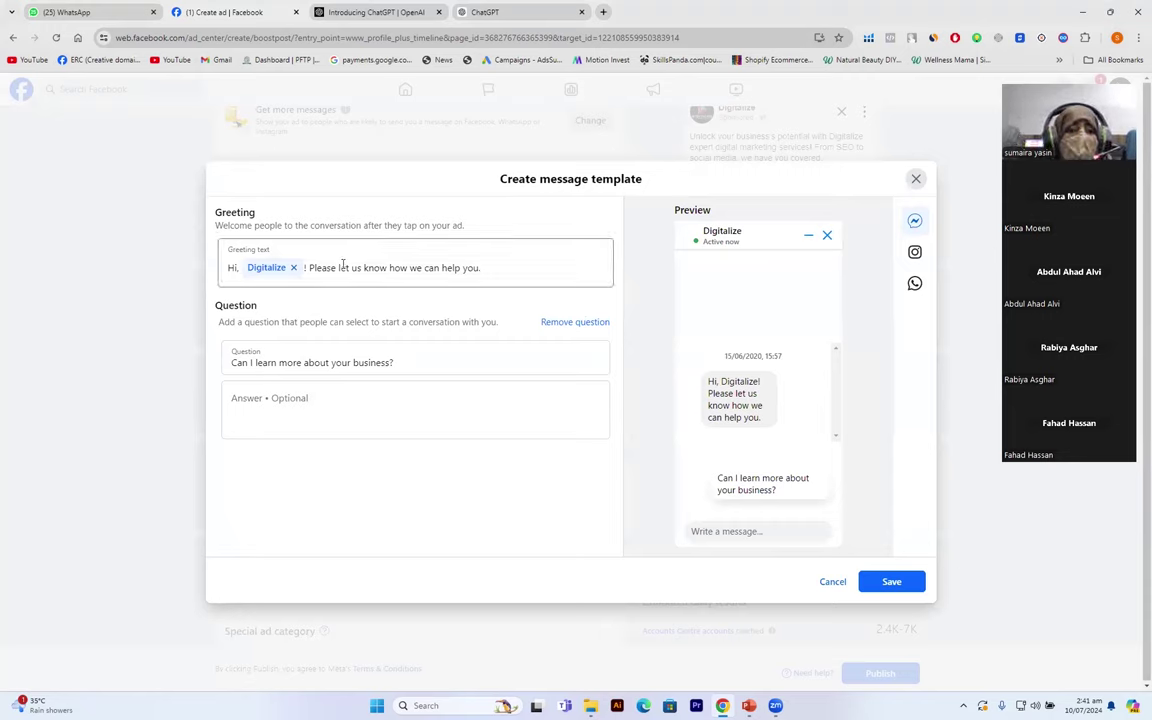
{"action": "left_click", "coordinate": [481, 268]}
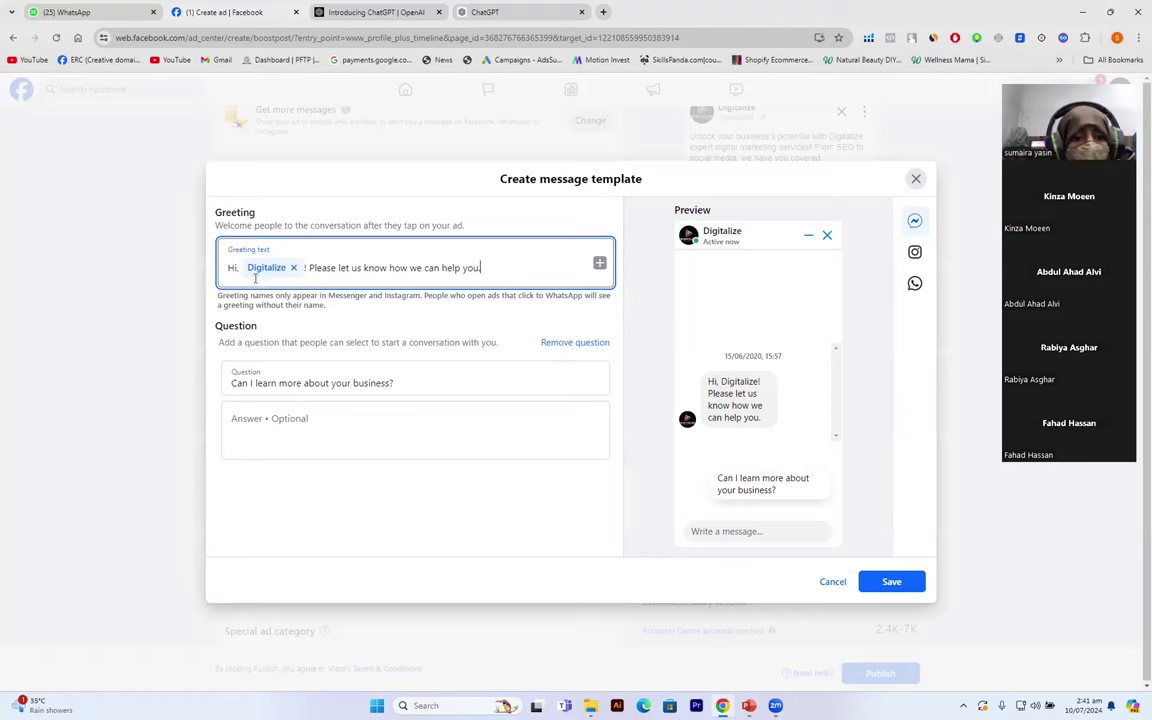
{"action": "left_click", "coordinate": [294, 268]}
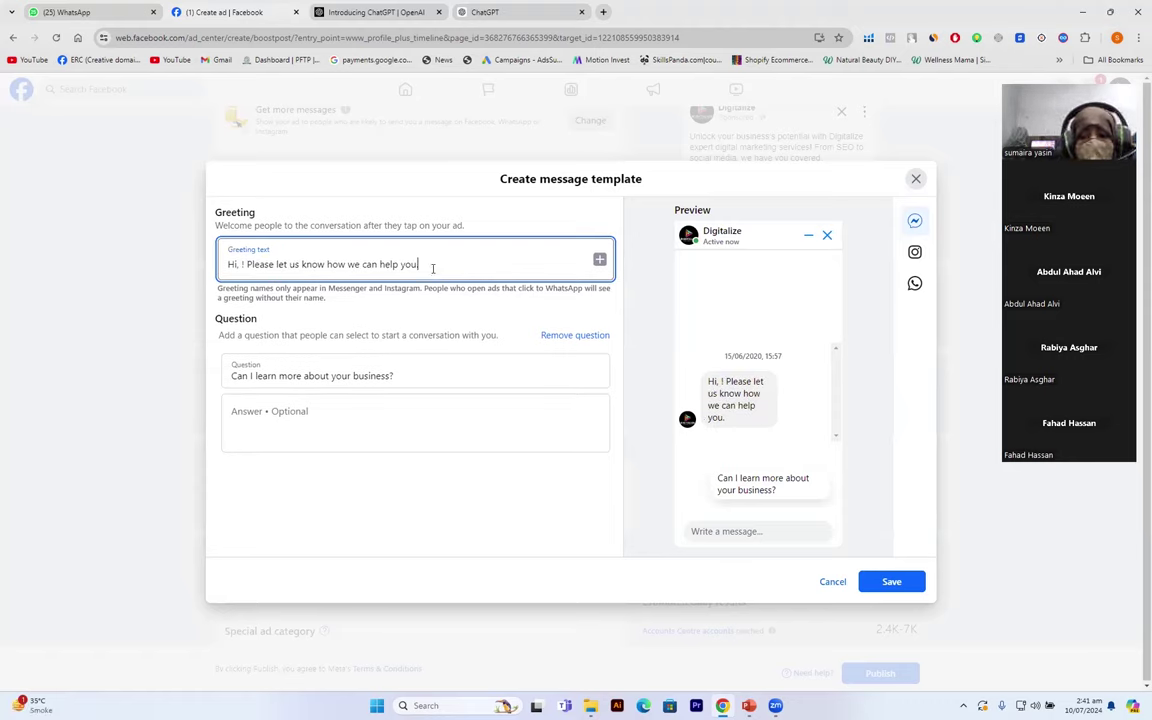
Replace the remaining greeting text with "Welcome to Digitalize! What services do you want to have?"
{"action": "key", "text": "BackSpace"}
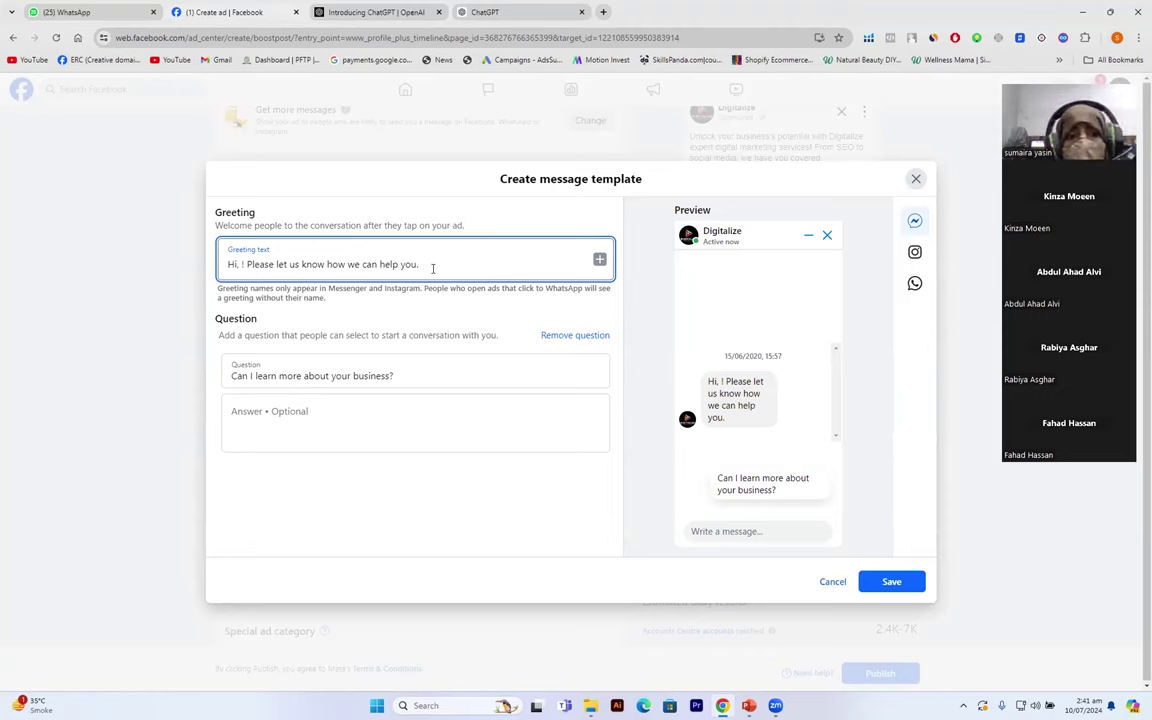
{"action": "type", "text": "."}
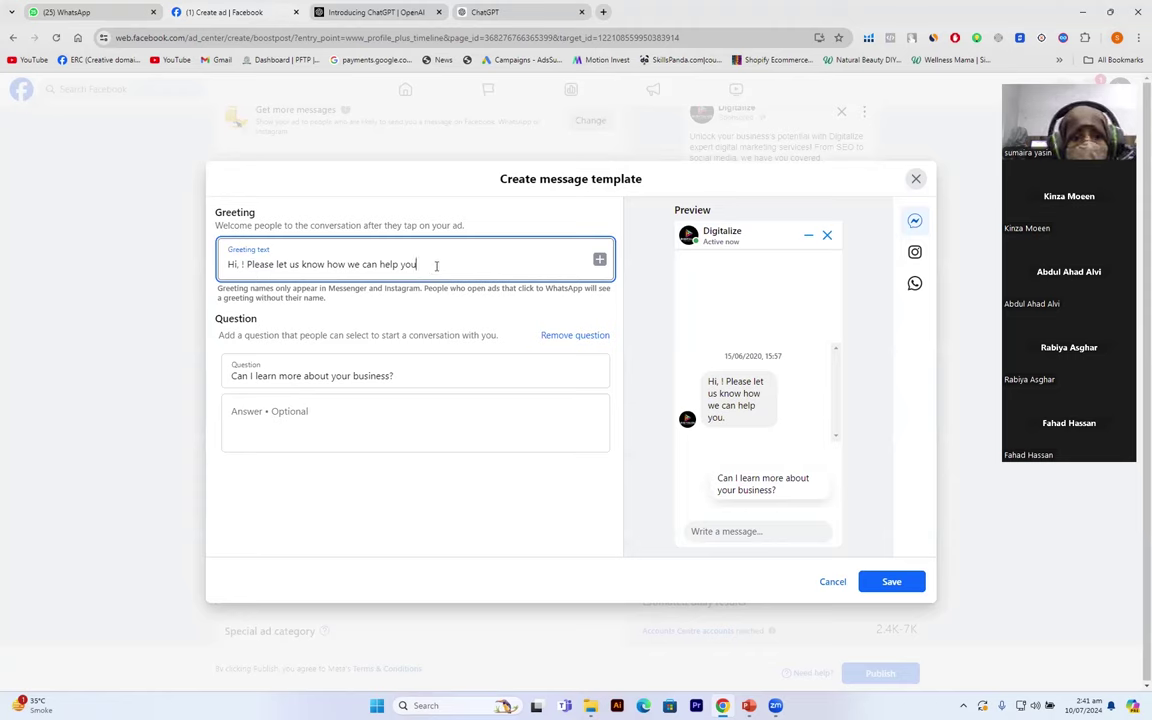
{"action": "key", "text": "BackSpace"}
{"action": "key", "text": "BackSpace"}
{"action": "key", "text": "BackSpace"}
{"action": "key", "text": "BackSpace"}
{"action": "key", "text": "BackSpace"}
{"action": "key", "text": "BackSpace"}
{"action": "key", "text": "BackSpace"}
{"action": "key", "text": "BackSpace"}
{"action": "key", "text": "BackSpace"}
{"action": "key", "text": "BackSpace"}
{"action": "key", "text": "BackSpace"}
{"action": "key", "text": "BackSpace"}
{"action": "key", "text": "BackSpace"}
{"action": "key", "text": "BackSpace"}
{"action": "key", "text": "BackSpace"}
{"action": "key", "text": "BackSpace"}
{"action": "key", "text": "BackSpace"}
{"action": "key", "text": "BackSpace"}
{"action": "key", "text": "BackSpace"}
{"action": "key", "text": "BackSpace"}
{"action": "key", "text": "BackSpace"}
{"action": "key", "text": "BackSpace"}
{"action": "key", "text": "BackSpace"}
{"action": "key", "text": "BackSpace"}
{"action": "key", "text": "BackSpace"}
{"action": "key", "text": "BackSpace"}
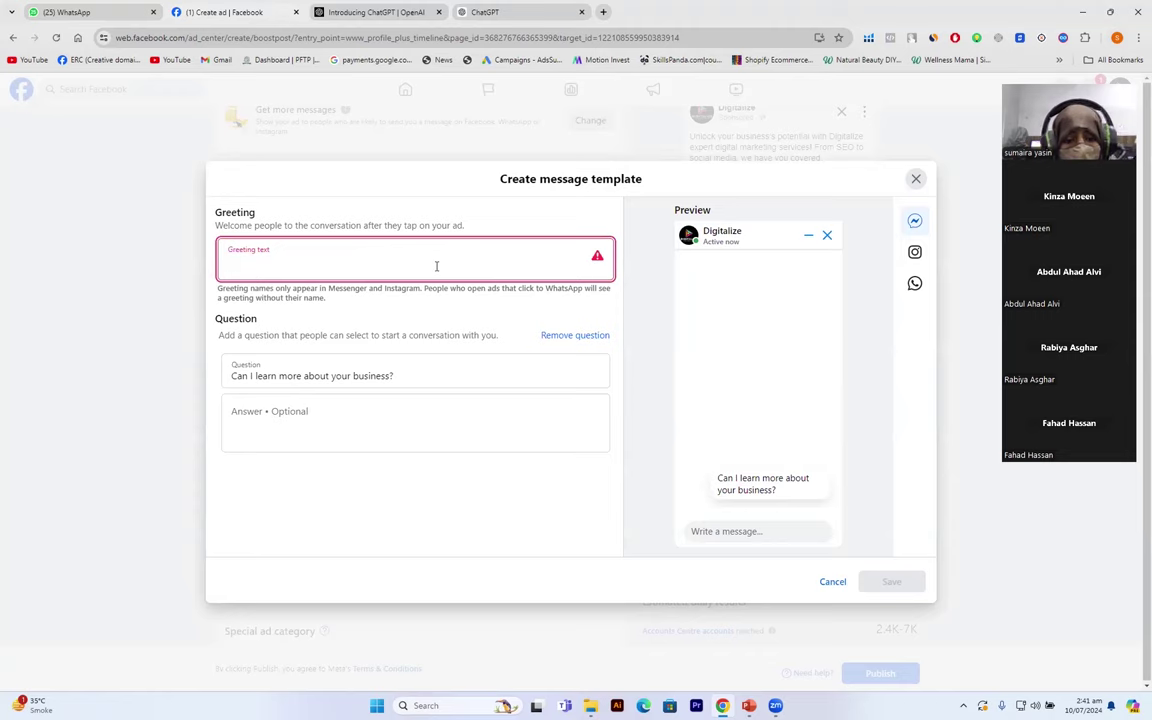
{"action": "type", "text": "Welco"}
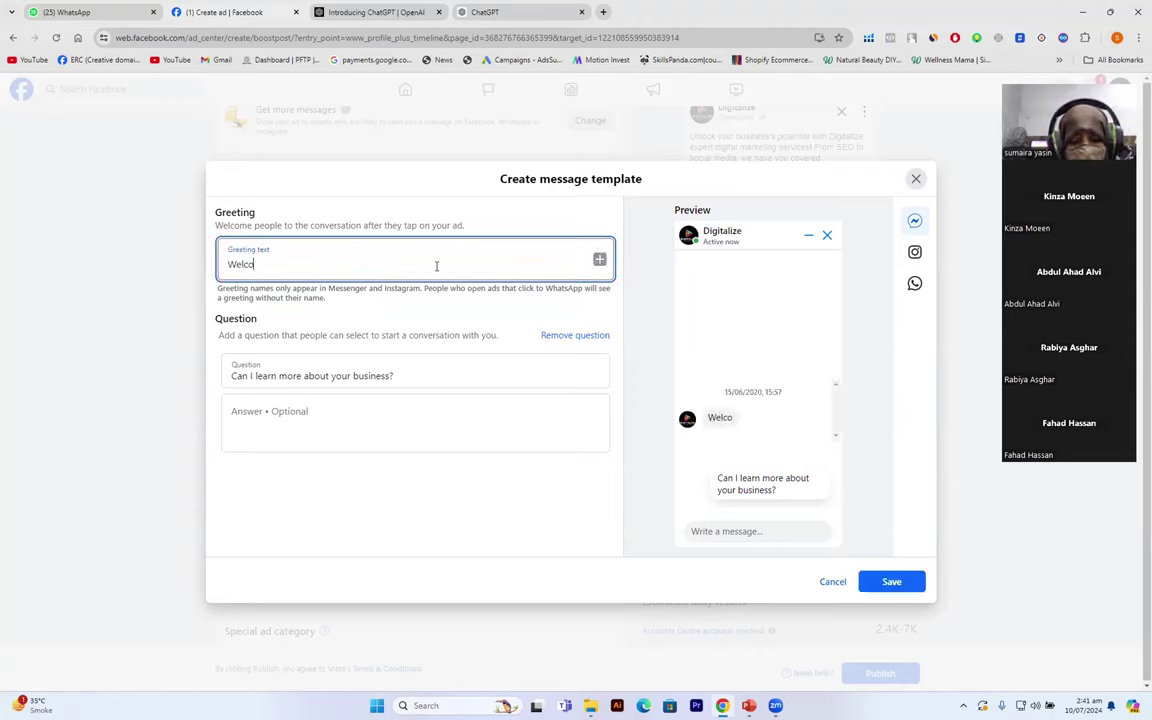
{"action": "type", "text": "me to "}
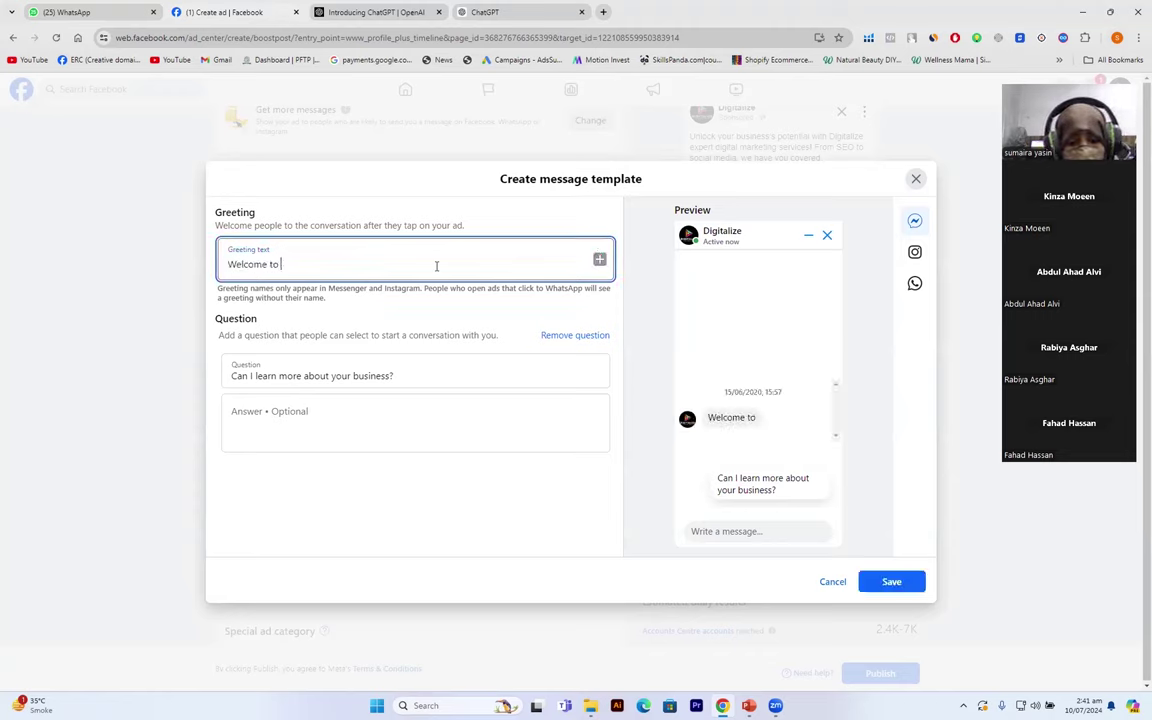
{"action": "type", "text": "Digita"}
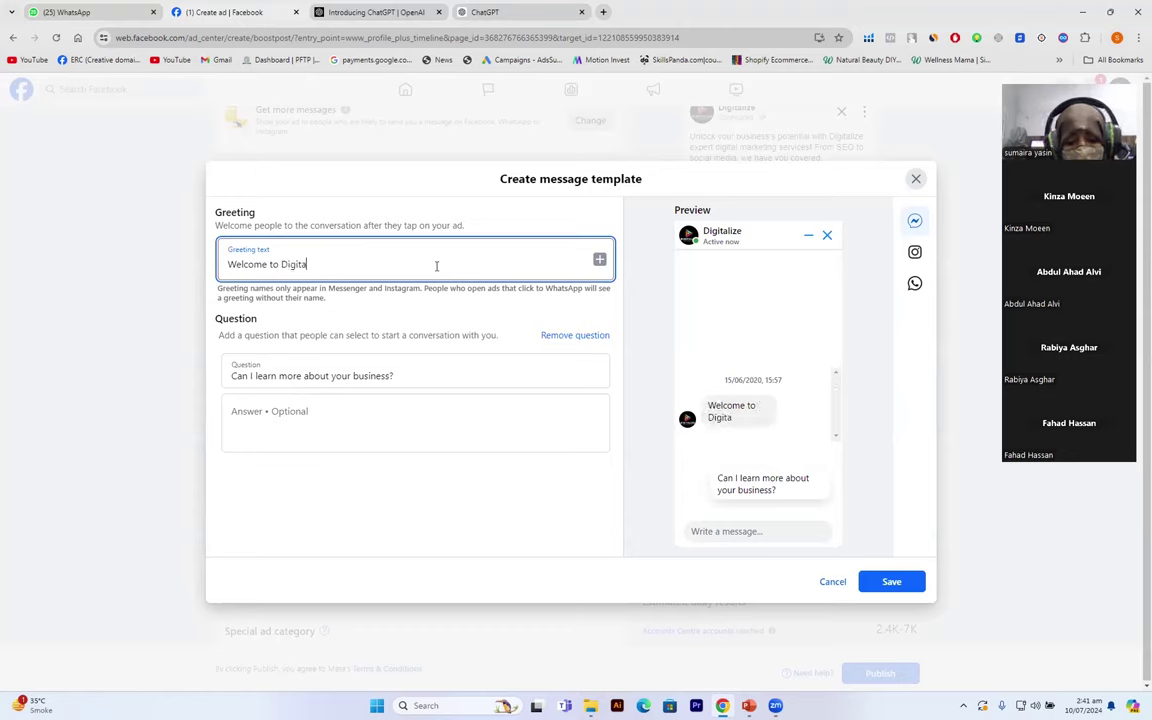
{"action": "type", "text": "lize."}
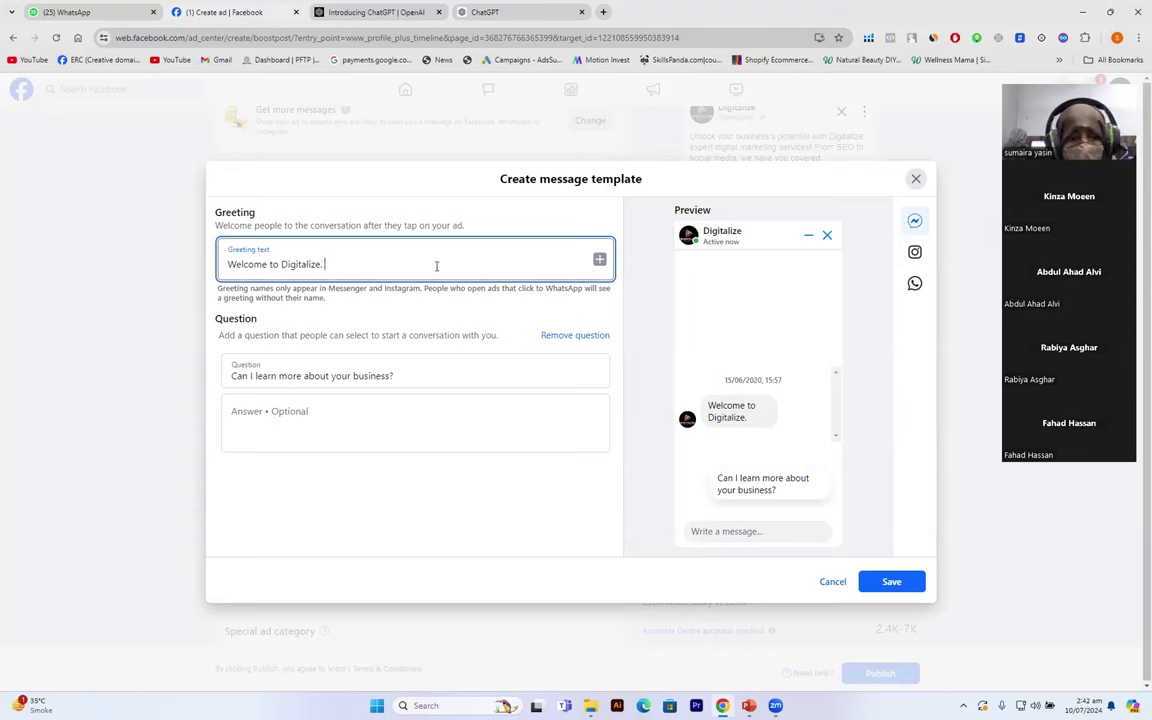
{"action": "type", "text": "What services do you want to have?"}
{"action": "left_click", "coordinate": [323, 264]}
{"action": "key", "text": "BackSpace"}
{"action": "type", "text": "!"}
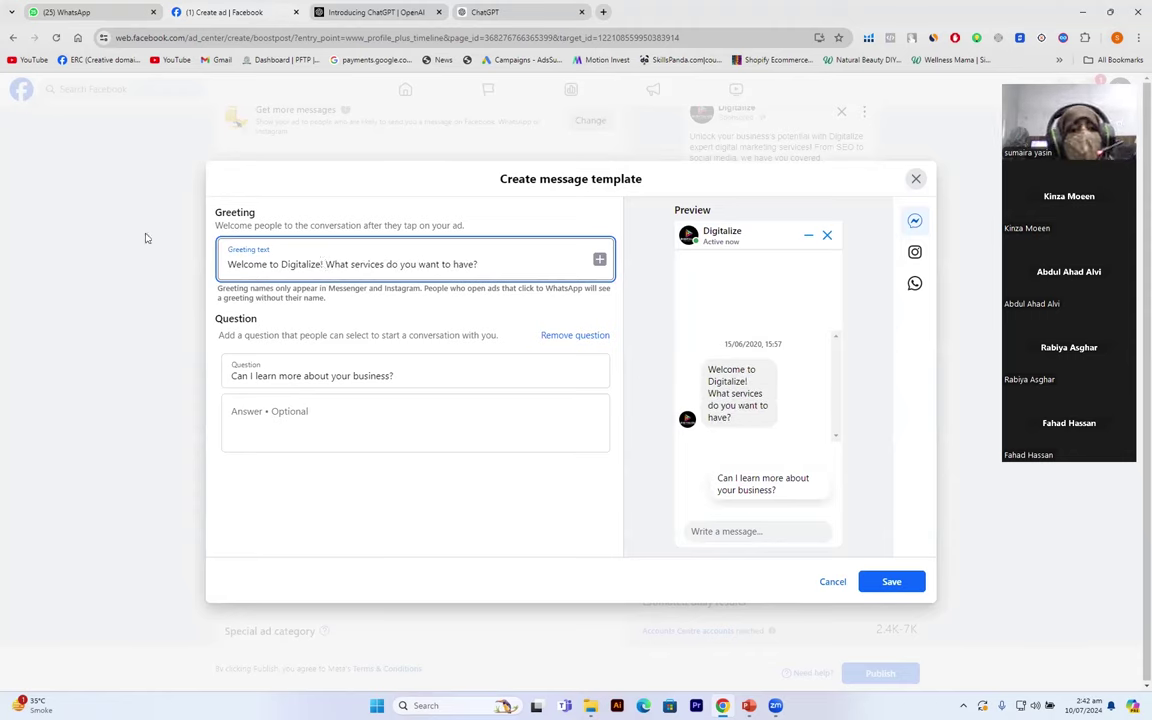
View the name placeholders available for the greeting text and switch to the PowerPoint lecture slides
{"action": "left_click", "coordinate": [228, 264]}
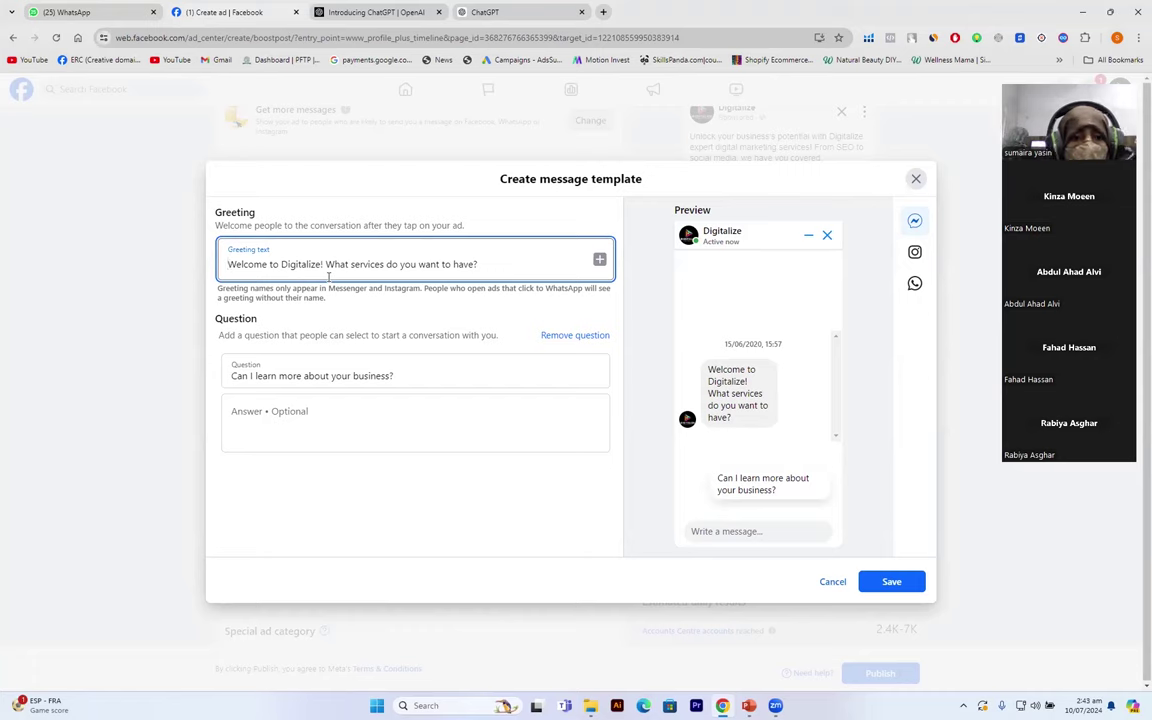
{"action": "left_click", "coordinate": [599, 260]}
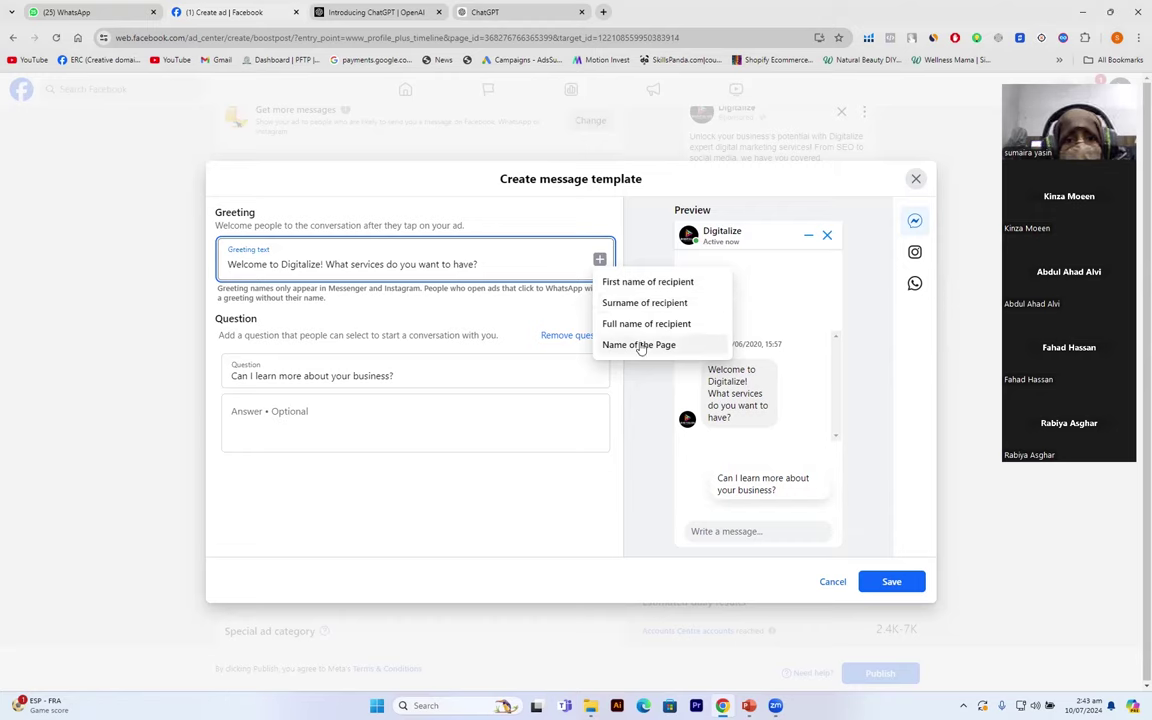
{"action": "left_click", "coordinate": [555, 422]}
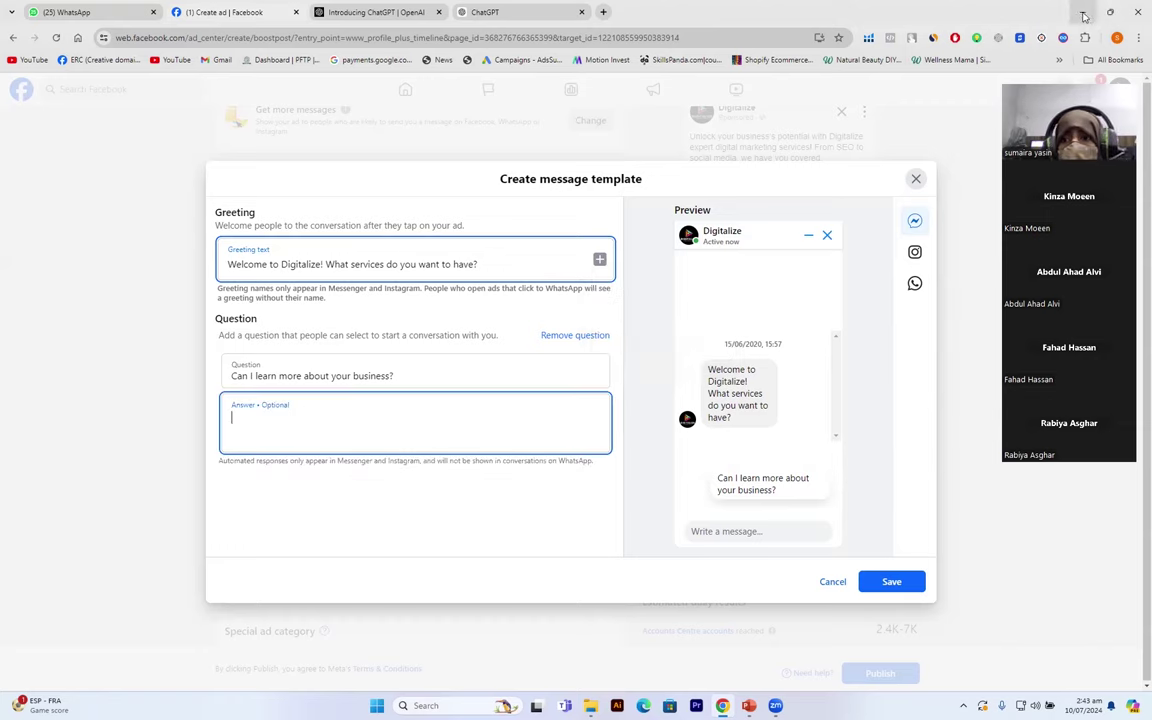
{"action": "left_click", "coordinate": [1083, 15]}
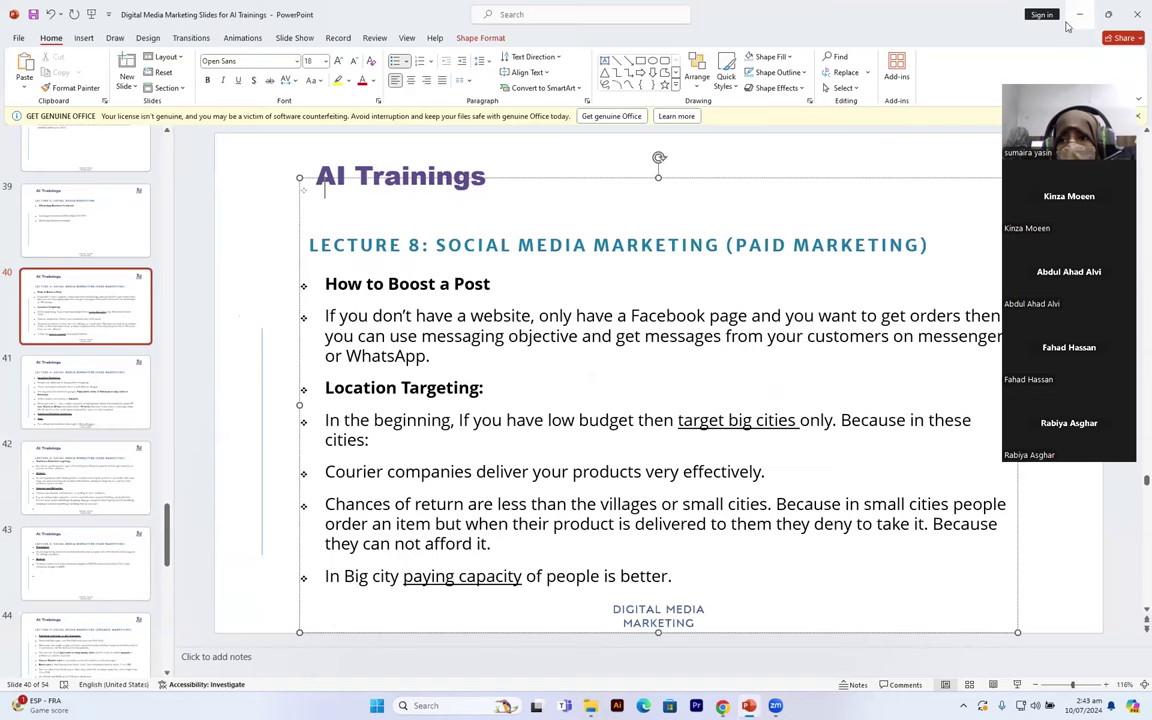
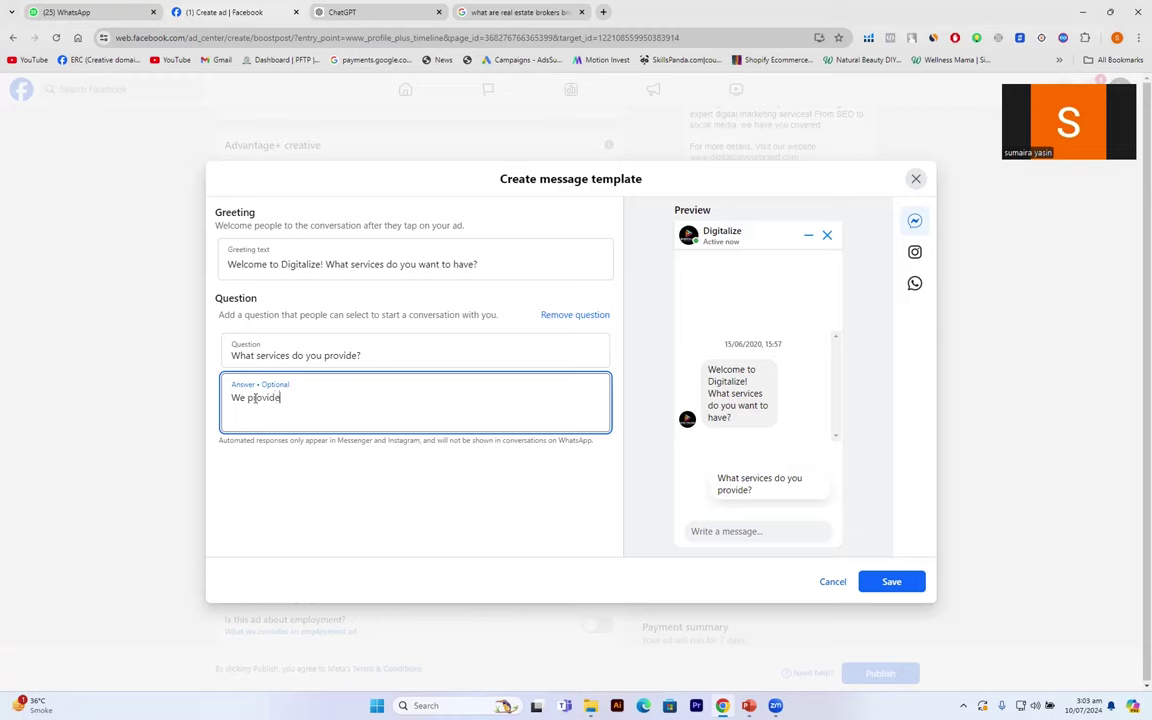
Complete the answer "We provide:" with the lines Organic Marketing, Facebook Marketing and intagram Marketing, and save the message template
{"action": "key", "text": "shift+Return"}
{"action": "type", "text": "F"}
{"action": "key", "text": "BackSpace"}
{"action": "type", "text": "Organic Marketing"}
{"action": "key", "text": "Return"}
{"action": "type", "text": "FaceBook"}
{"action": "key", "text": "BackSpace"}
{"action": "key", "text": "BackSpace"}
{"action": "key", "text": "BackSpace"}
{"action": "key", "text": "BackSpace"}
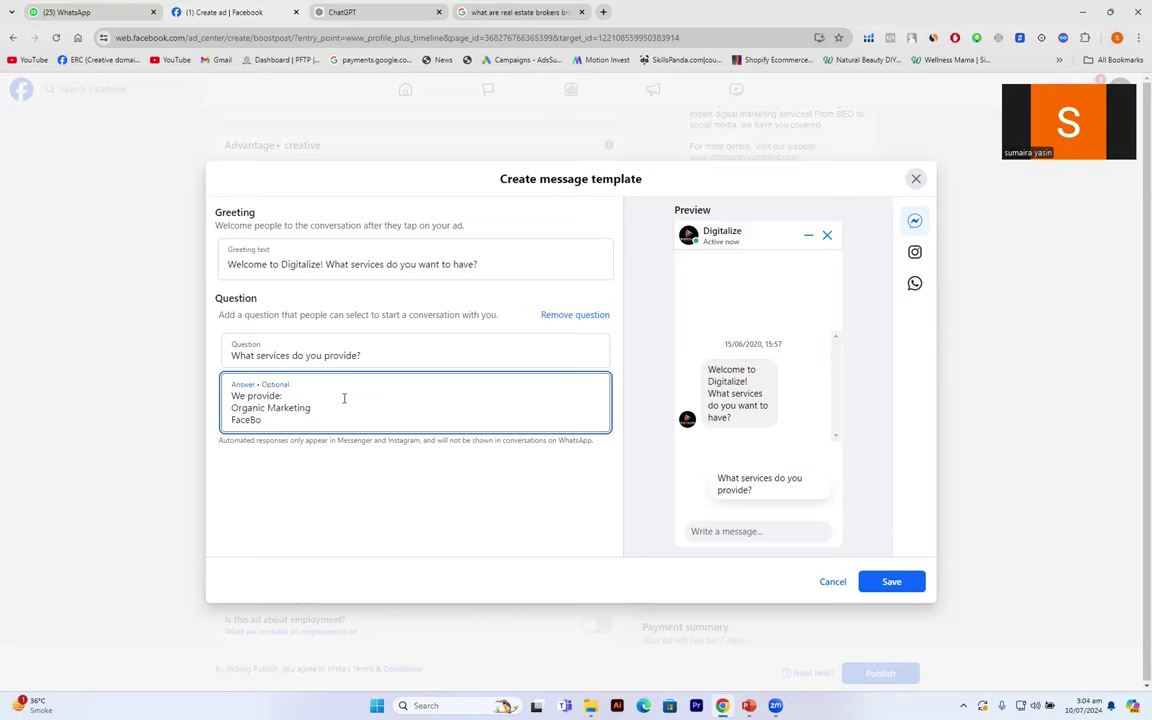
{"action": "type", "text": "book Marketing"}
{"action": "key", "text": "Return"}
{"action": "type", "text": "intagram"}
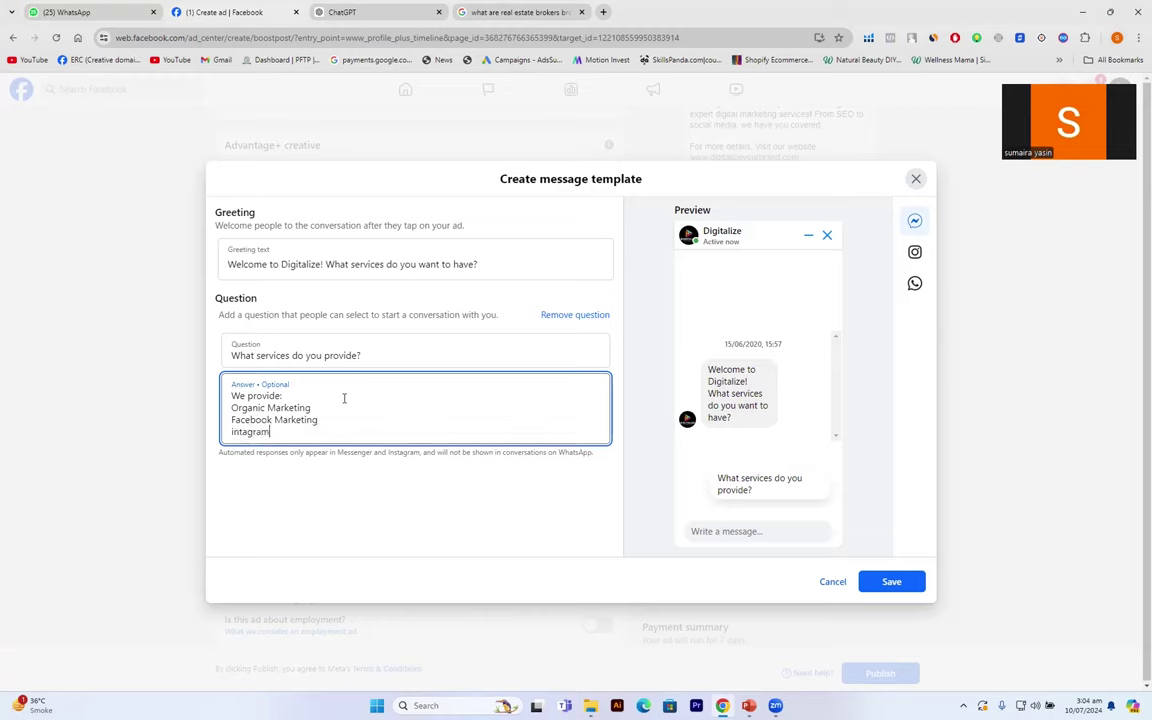
{"action": "type", "text": " Marketing"}
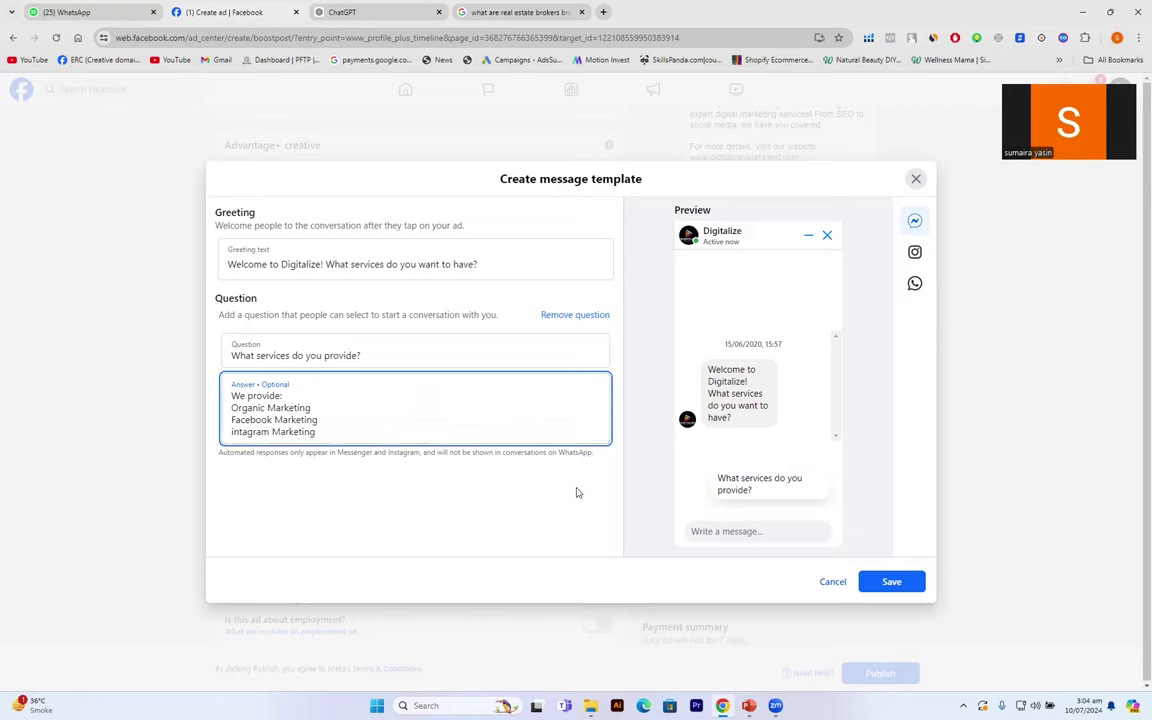
{"action": "left_click", "coordinate": [739, 494]}
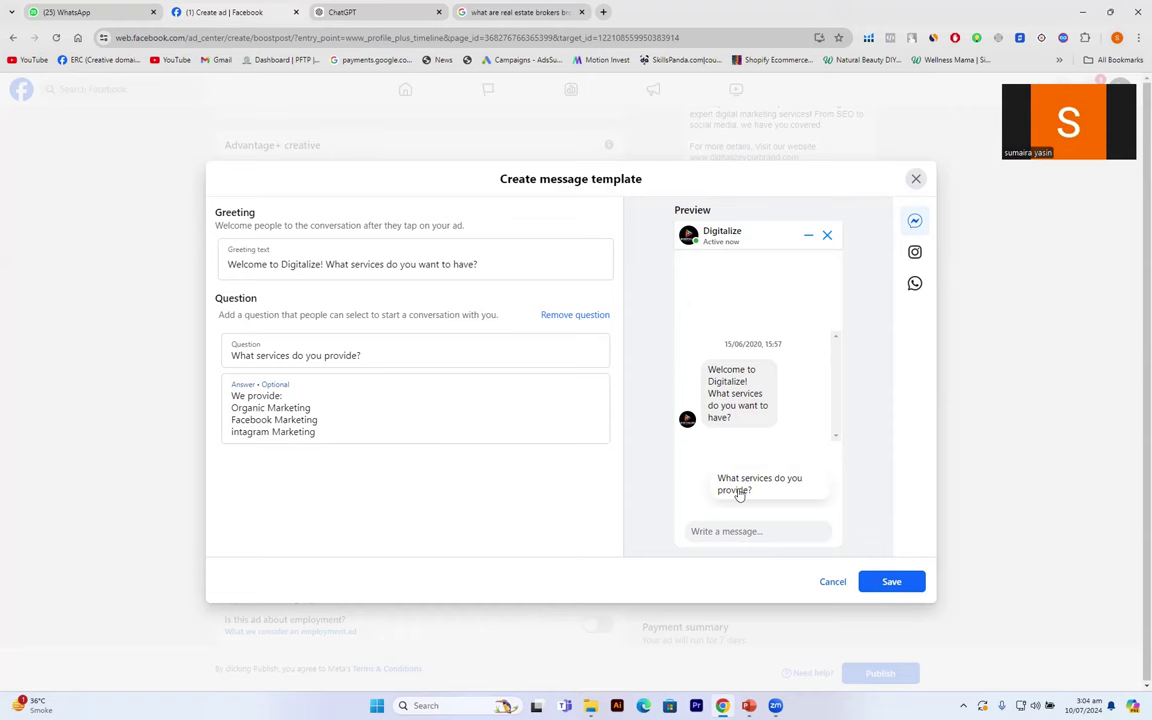
{"action": "left_click", "coordinate": [868, 582]}
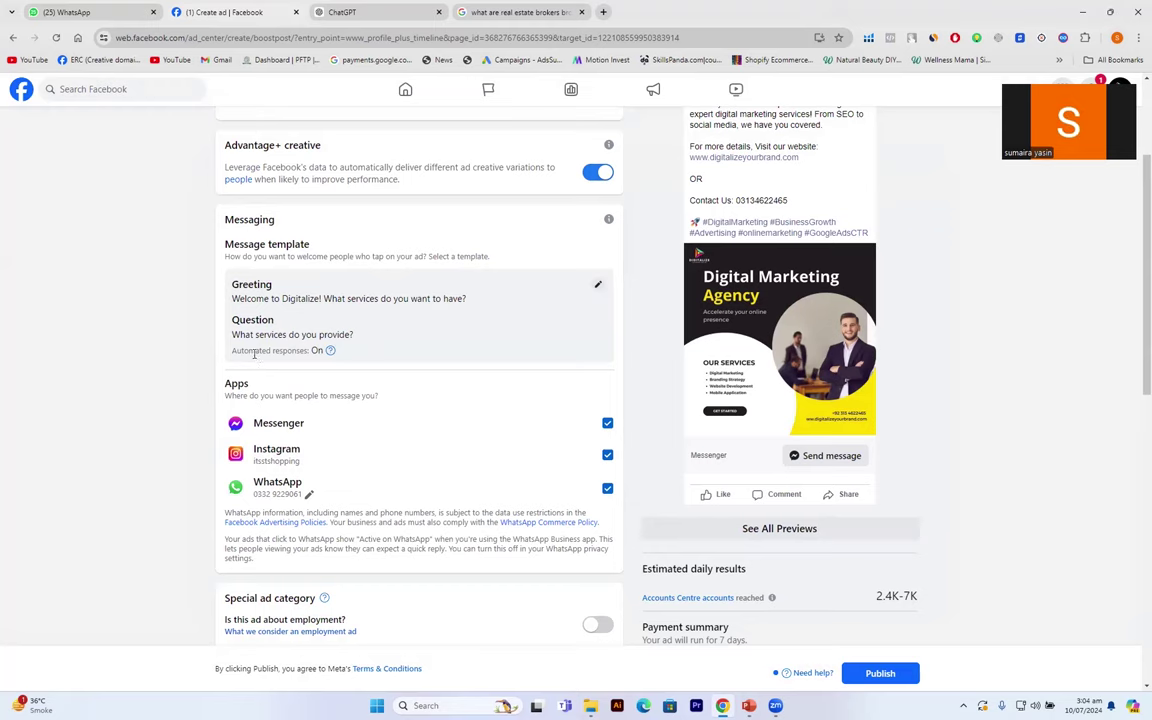
Deselect Messenger and Instagram as messaging apps for the ad
{"action": "scroll", "coordinate": [314, 360], "scroll_direction": "down", "scroll_amount": 1}
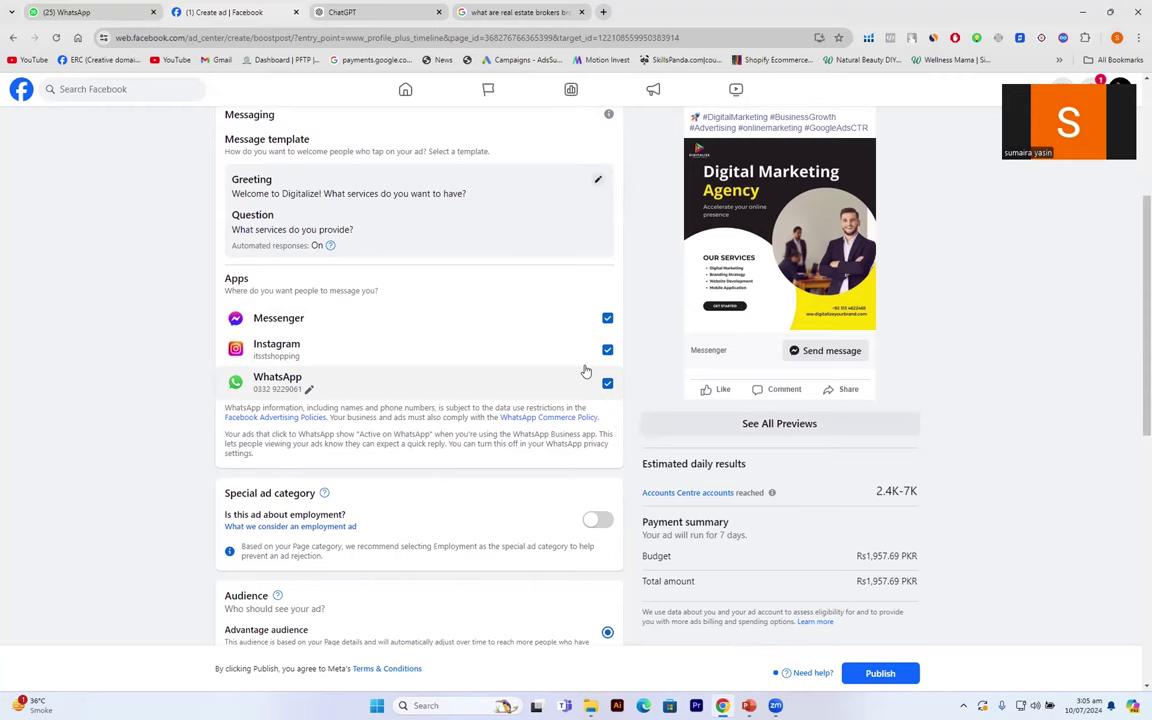
{"action": "left_click", "coordinate": [606, 320]}
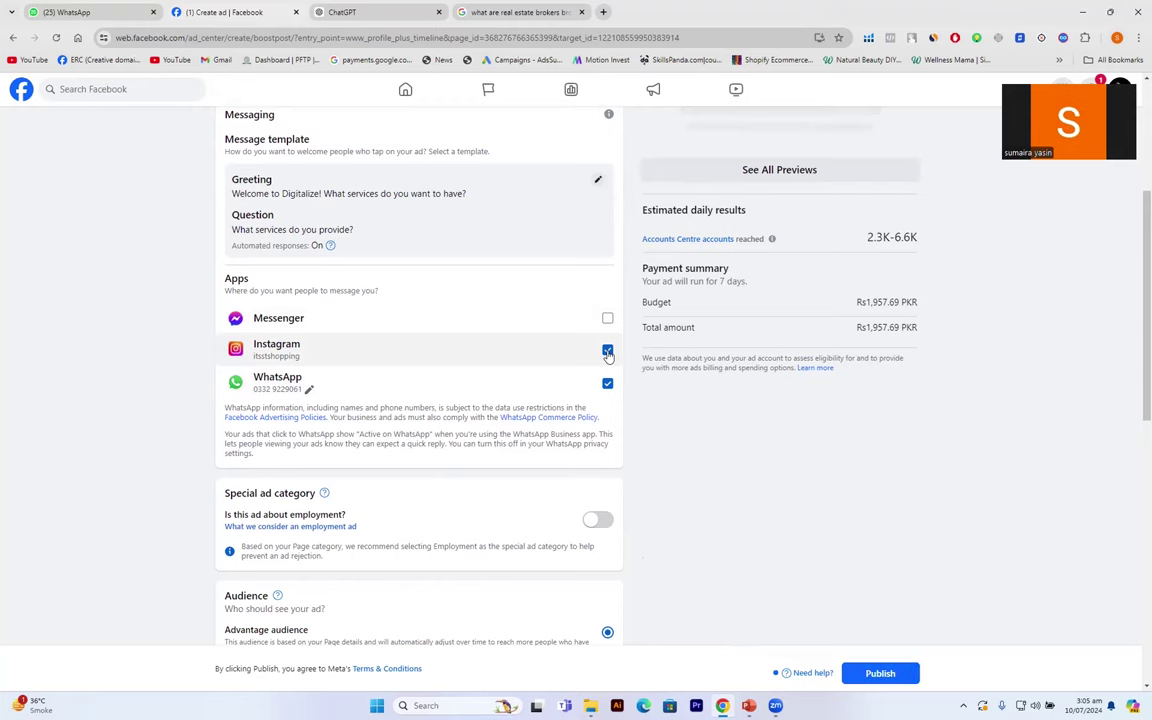
{"action": "left_click", "coordinate": [607, 351]}
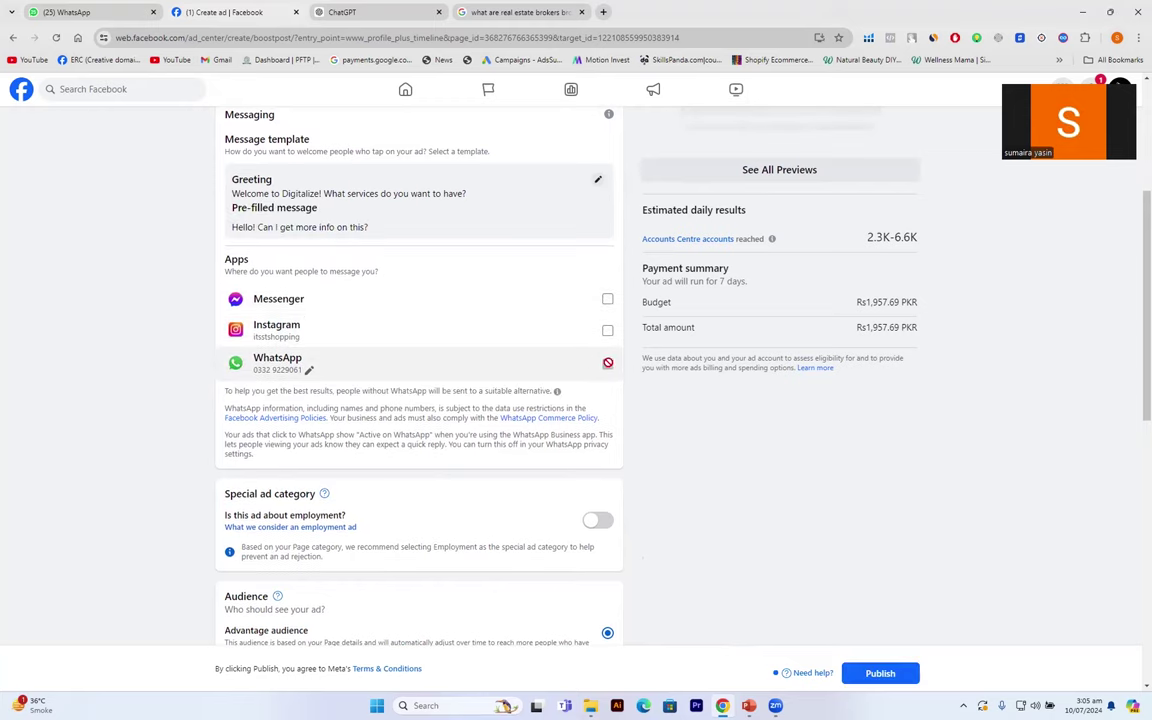
Check the WhatsApp button in the ad preview and select Messenger as an additional messaging app for the ad
{"action": "scroll", "coordinate": [752, 421], "scroll_direction": "up", "scroll_amount": 3}
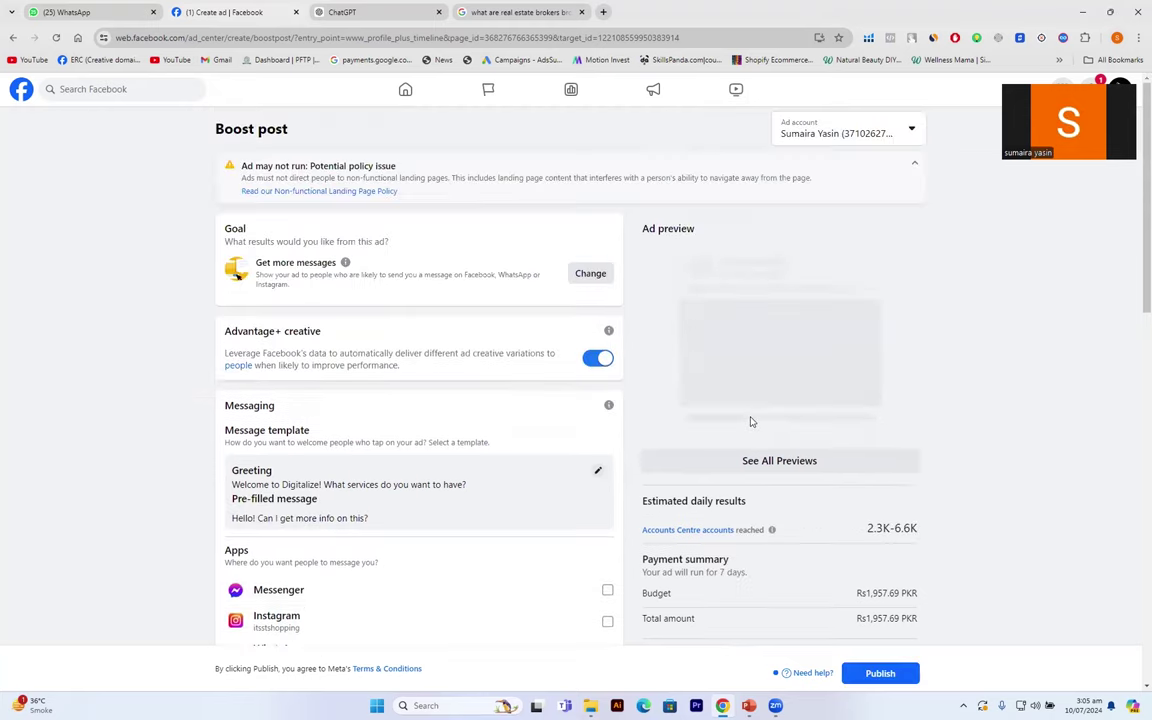
{"action": "scroll", "coordinate": [752, 421], "scroll_direction": "down", "scroll_amount": 2}
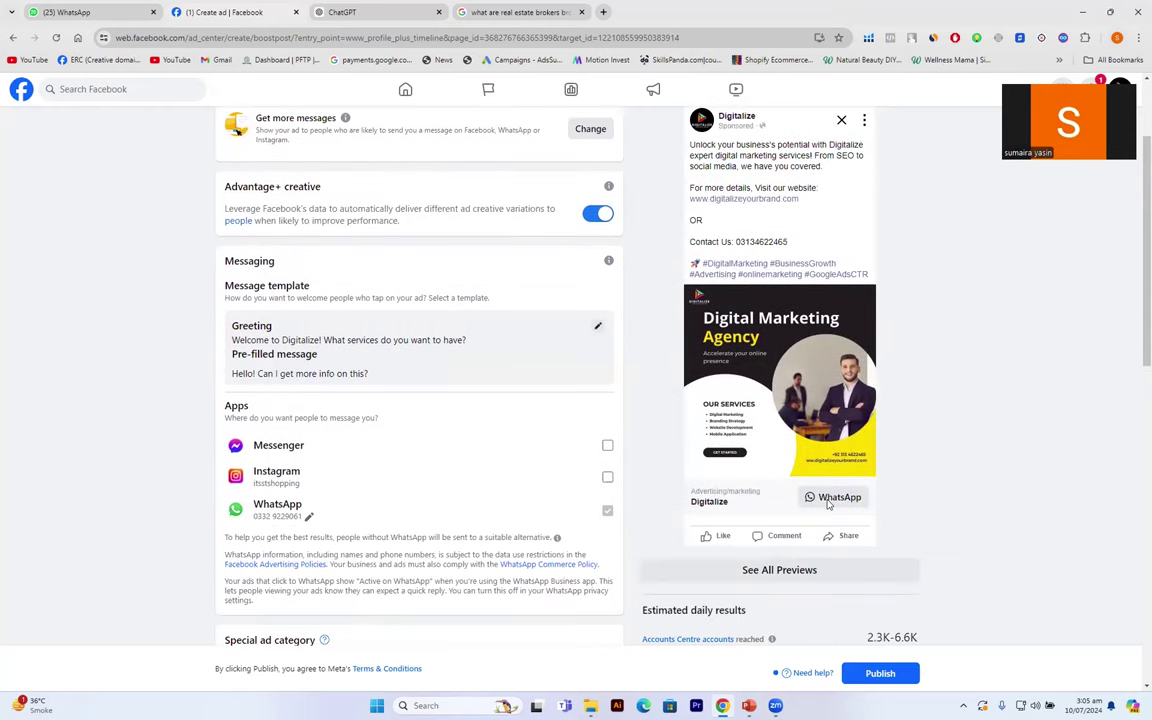
{"action": "left_click", "coordinate": [608, 446]}
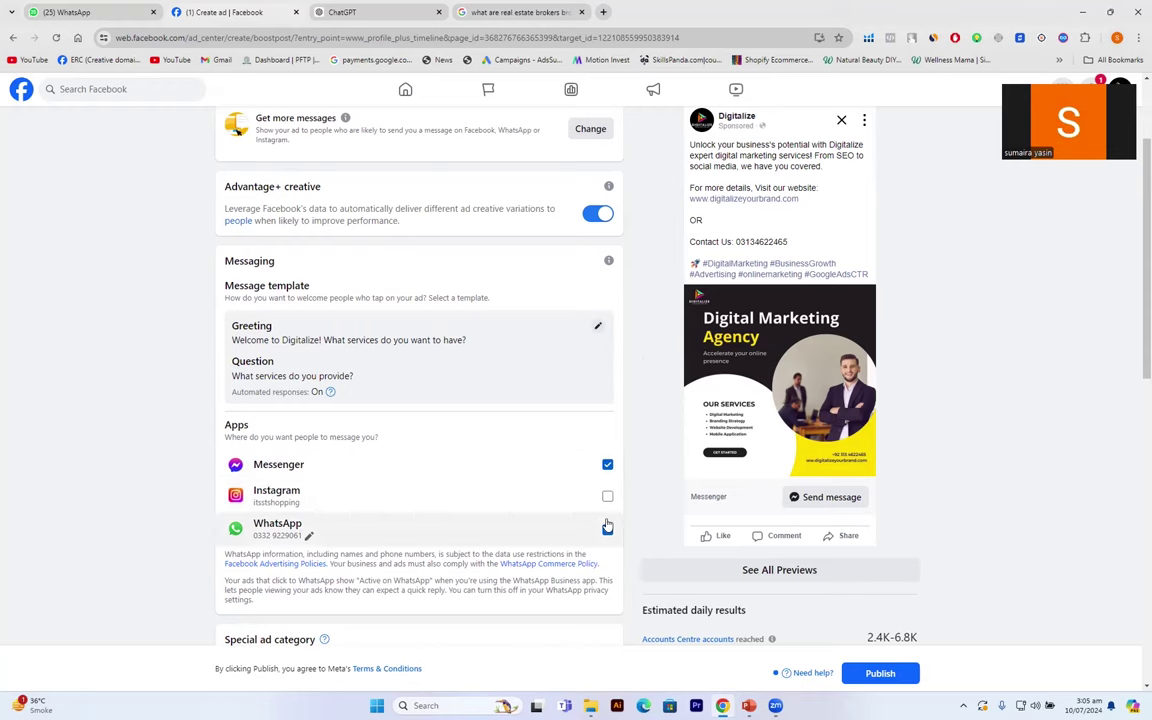
Review the boosted post's goal, ad preview, messaging apps, special ad category and Advantage audience settings
{"action": "scroll", "coordinate": [607, 525], "scroll_direction": "down", "scroll_amount": 3}
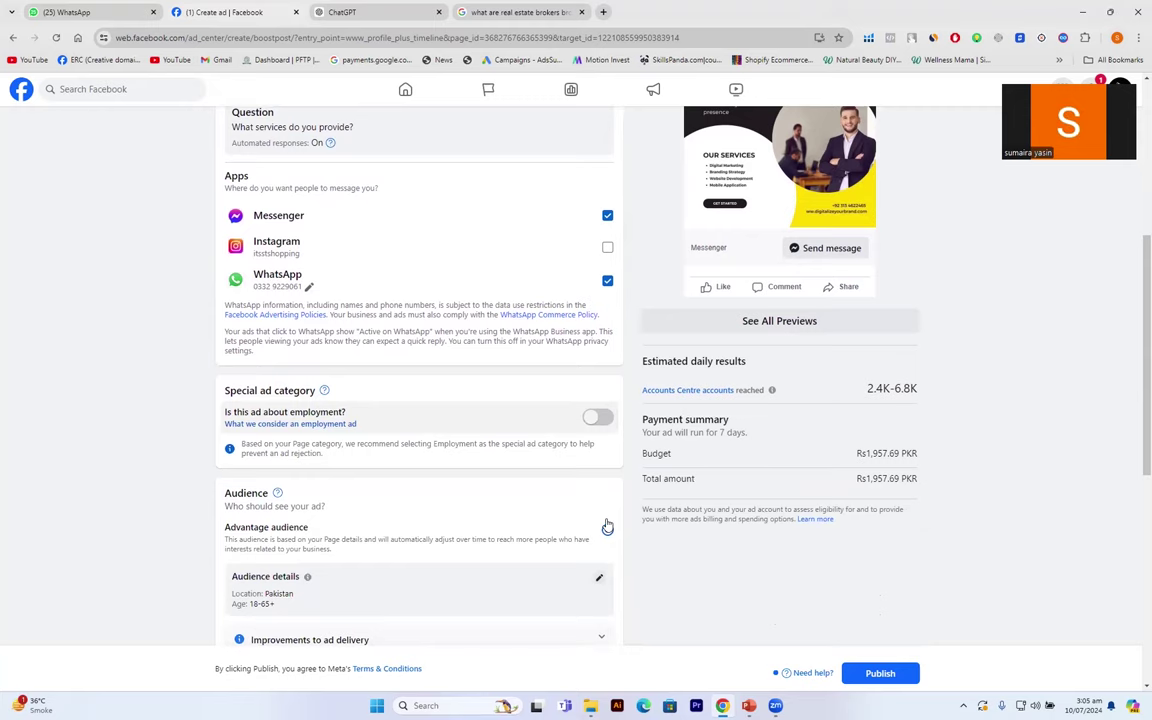
{"action": "left_click", "coordinate": [607, 528]}
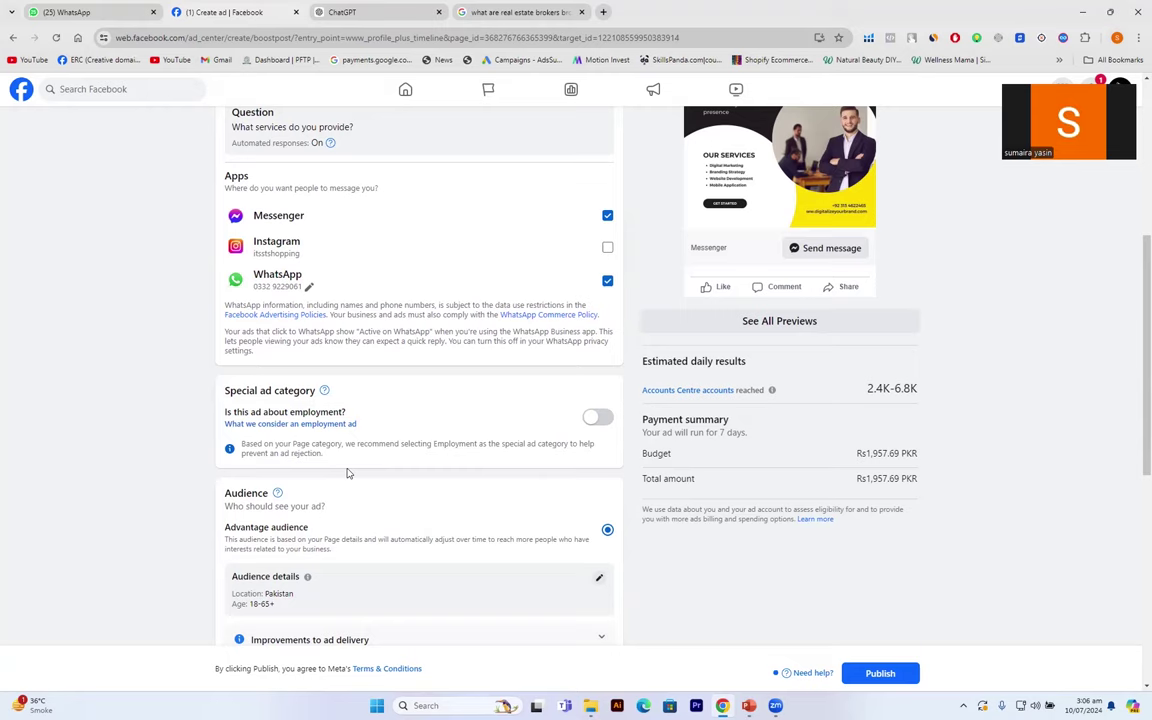
{"action": "scroll", "coordinate": [475, 226], "scroll_direction": "up", "scroll_amount": 4}
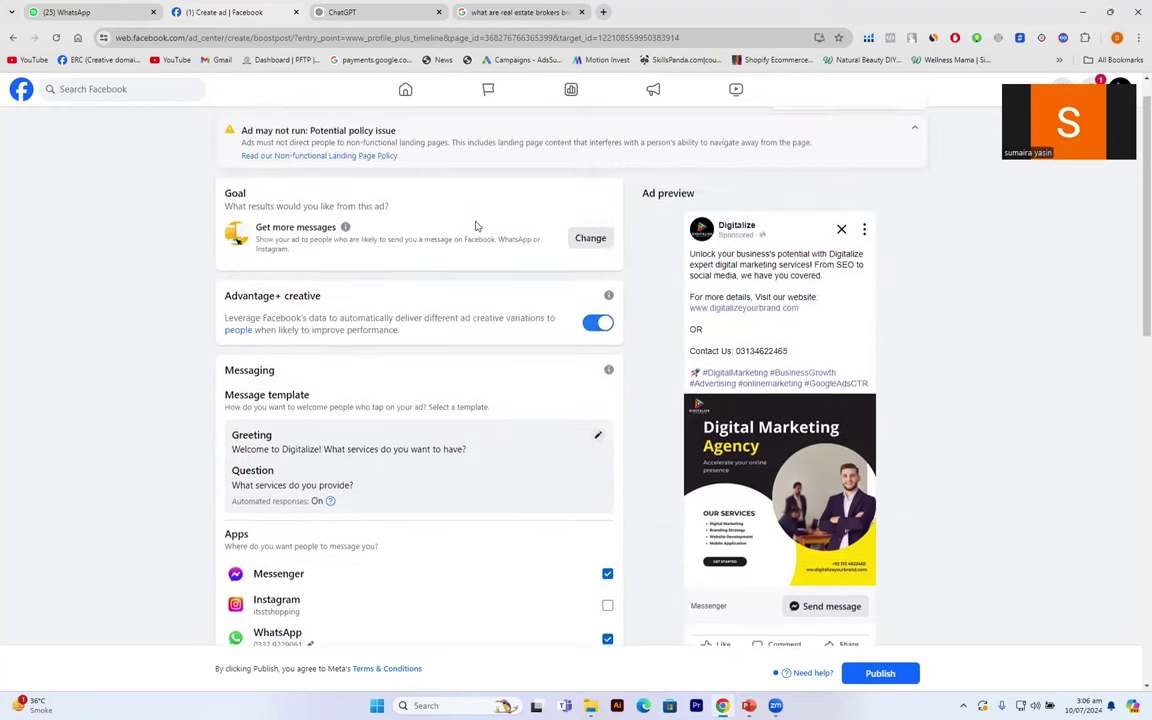
{"action": "scroll", "coordinate": [476, 226], "scroll_direction": "up", "scroll_amount": 1}
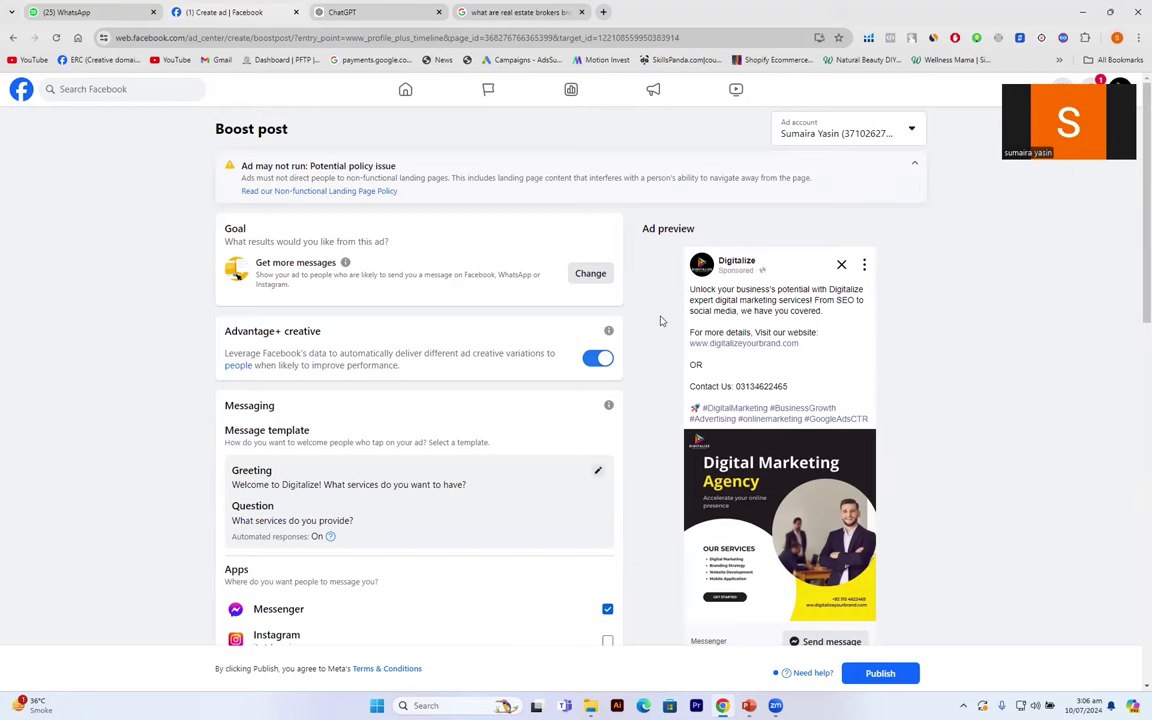
{"action": "scroll", "coordinate": [660, 320], "scroll_direction": "down", "scroll_amount": 9}
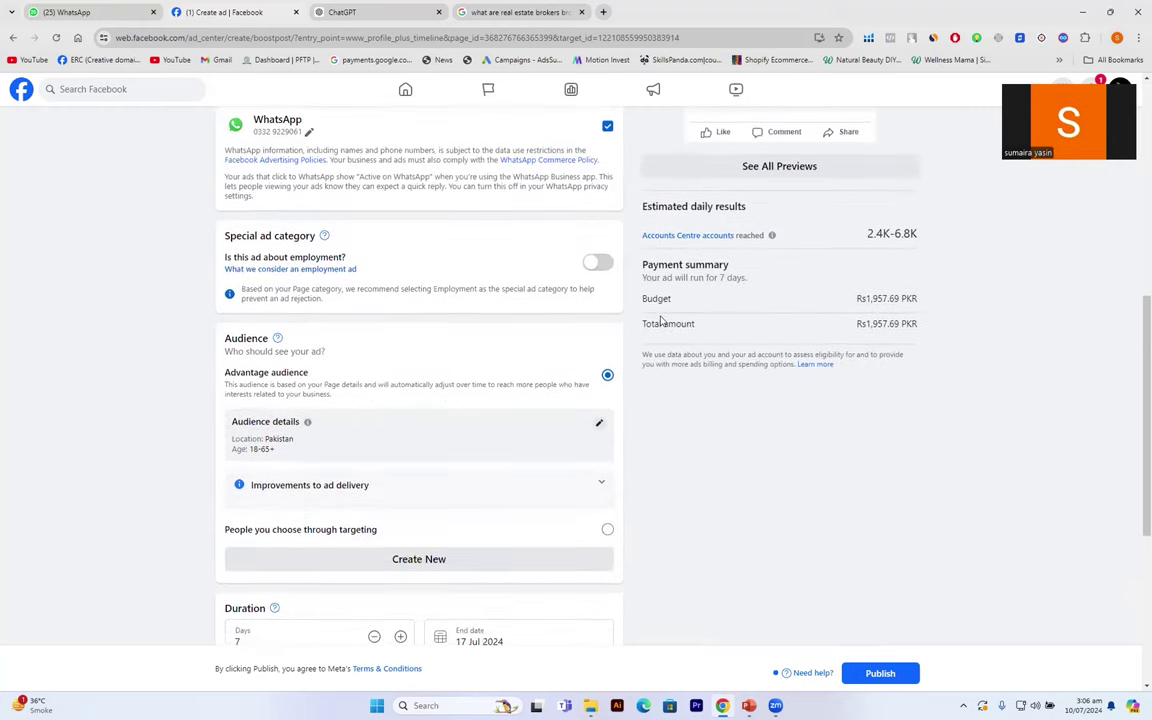
{"action": "scroll", "coordinate": [659, 321], "scroll_direction": "up", "scroll_amount": 1}
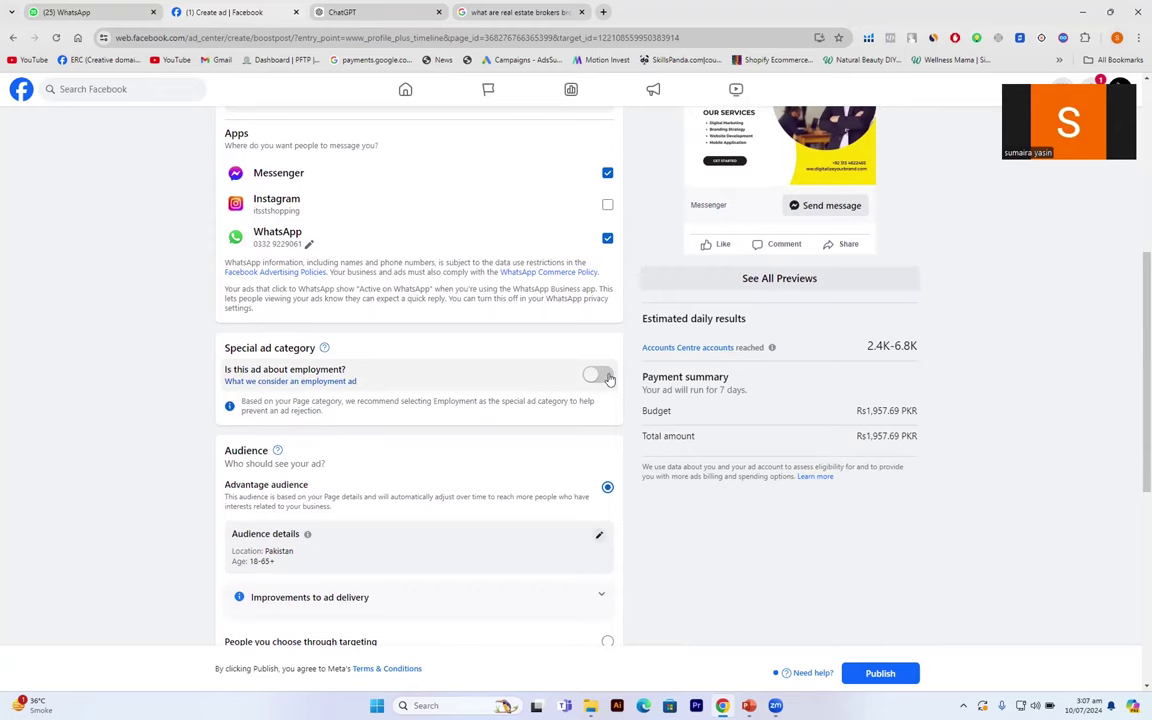
{"action": "scroll", "coordinate": [608, 378], "scroll_direction": "down", "scroll_amount": 1}
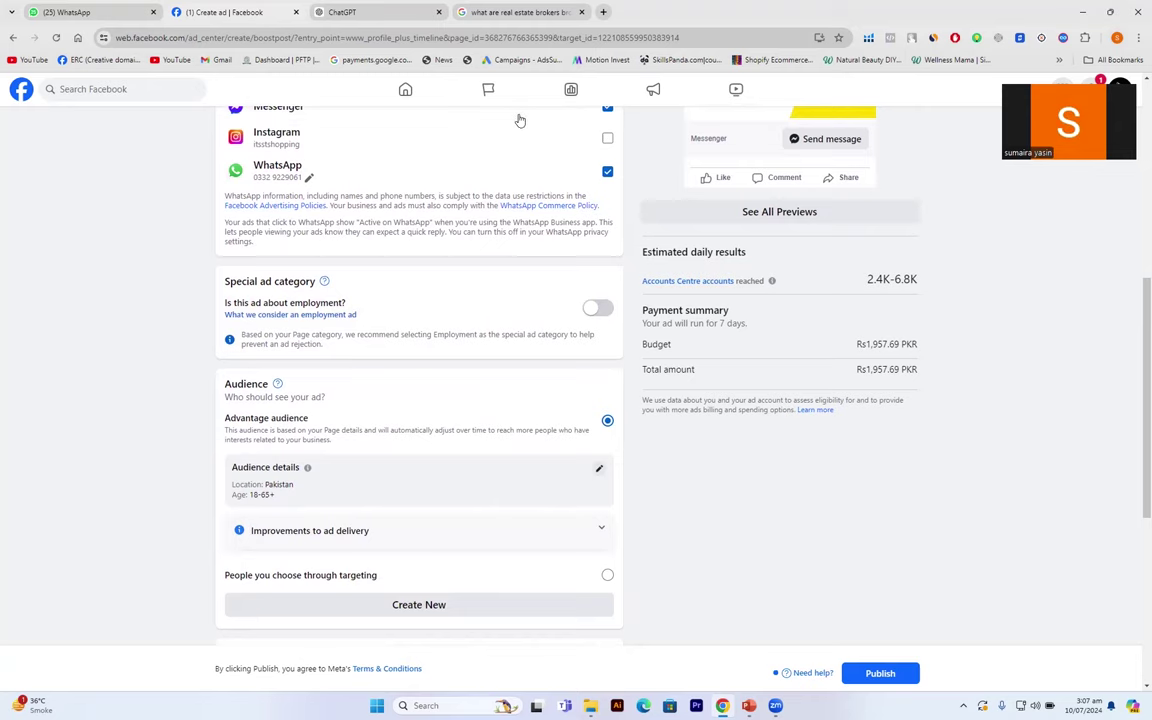
{"action": "scroll", "coordinate": [751, 491], "scroll_direction": "down", "scroll_amount": 1}
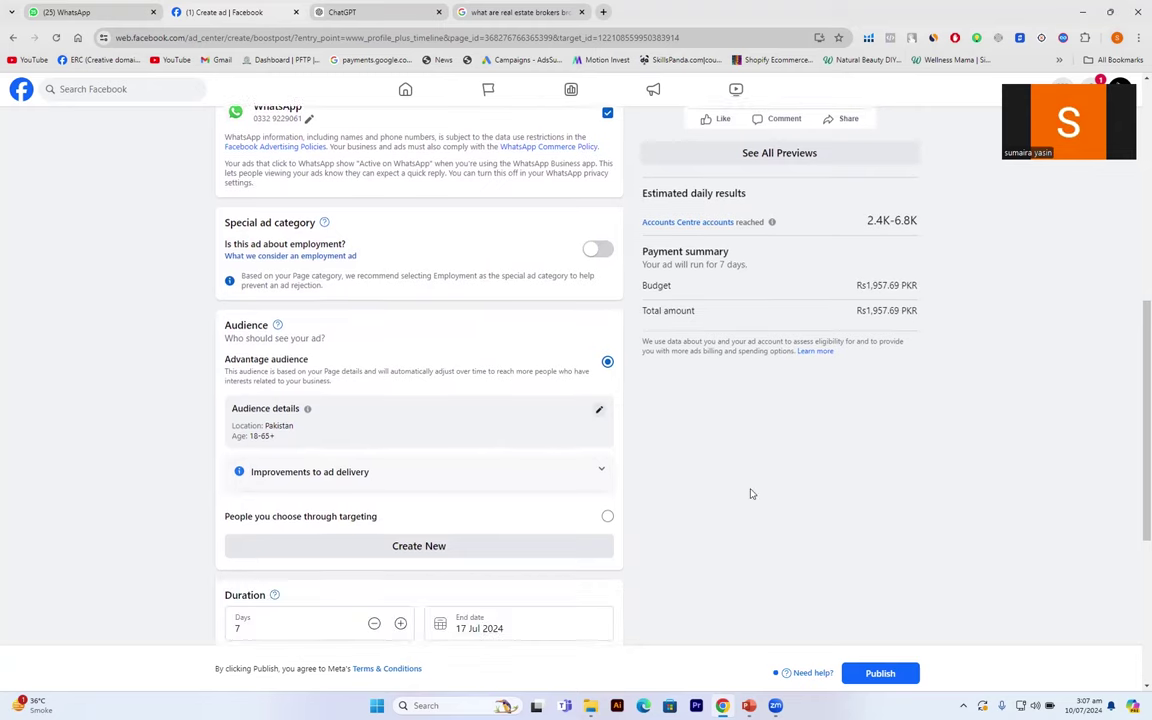
{"action": "scroll", "coordinate": [751, 493], "scroll_direction": "down", "scroll_amount": 1}
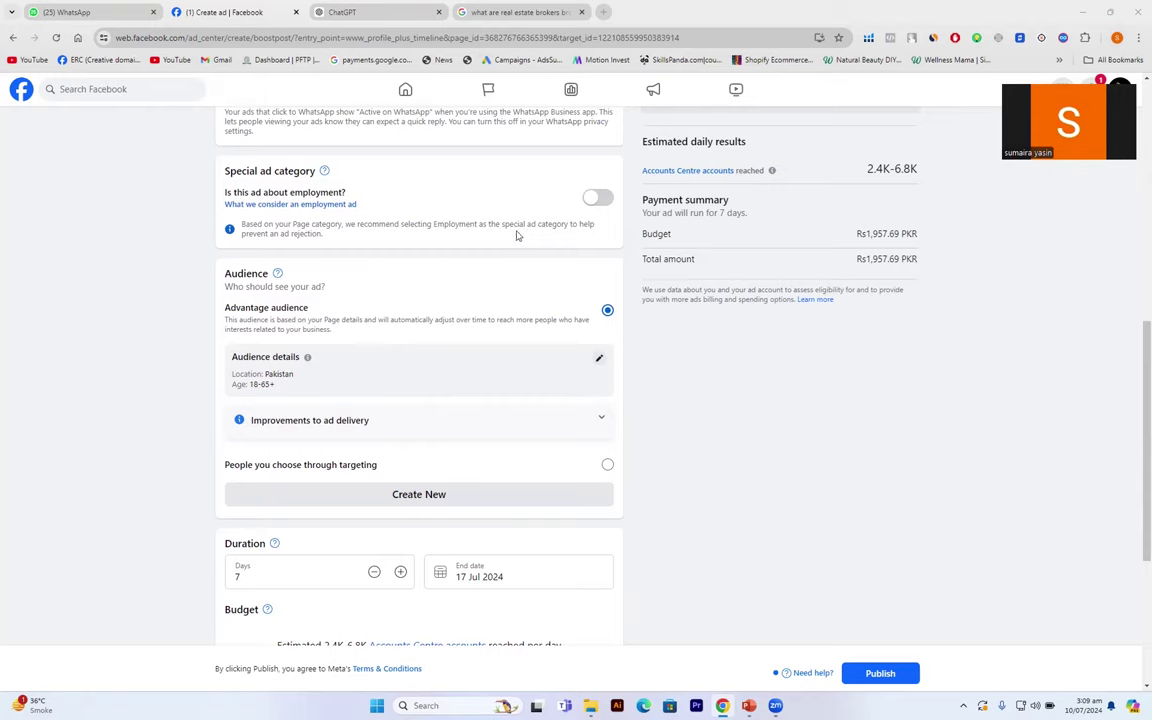
Mark the ad as an employment ad to view the adjusted category and audience options, and turn that setting back off
{"action": "left_click", "coordinate": [599, 200]}
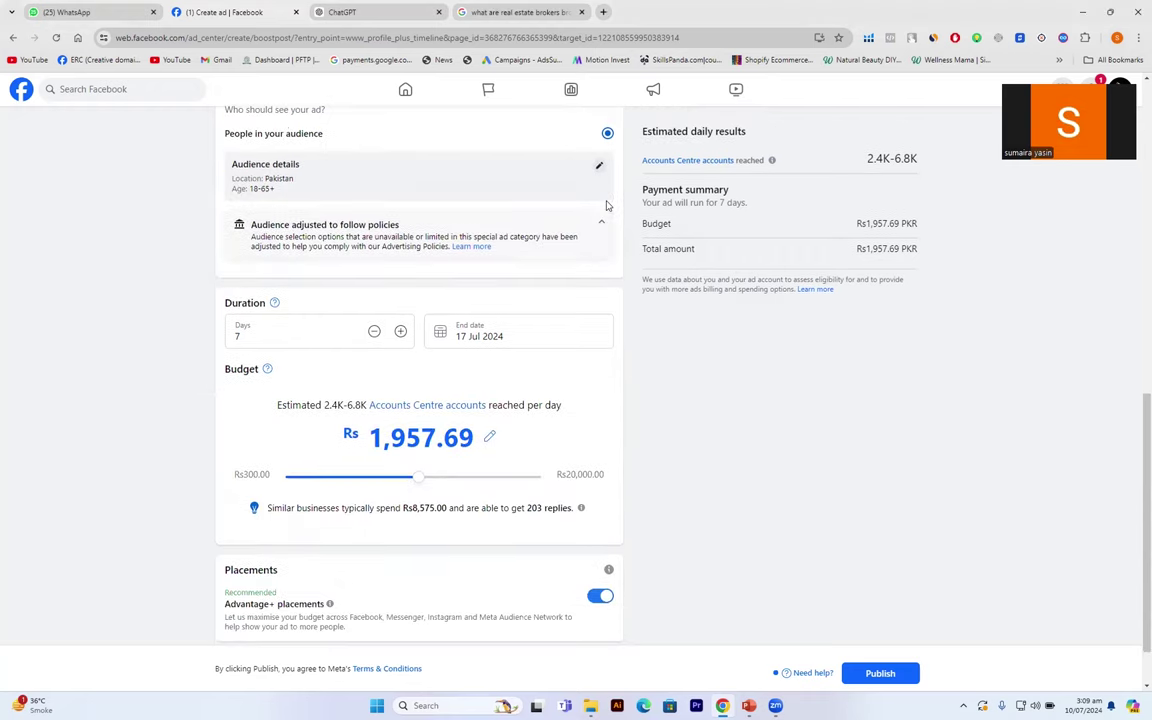
{"action": "scroll", "coordinate": [605, 205], "scroll_direction": "up", "scroll_amount": 2}
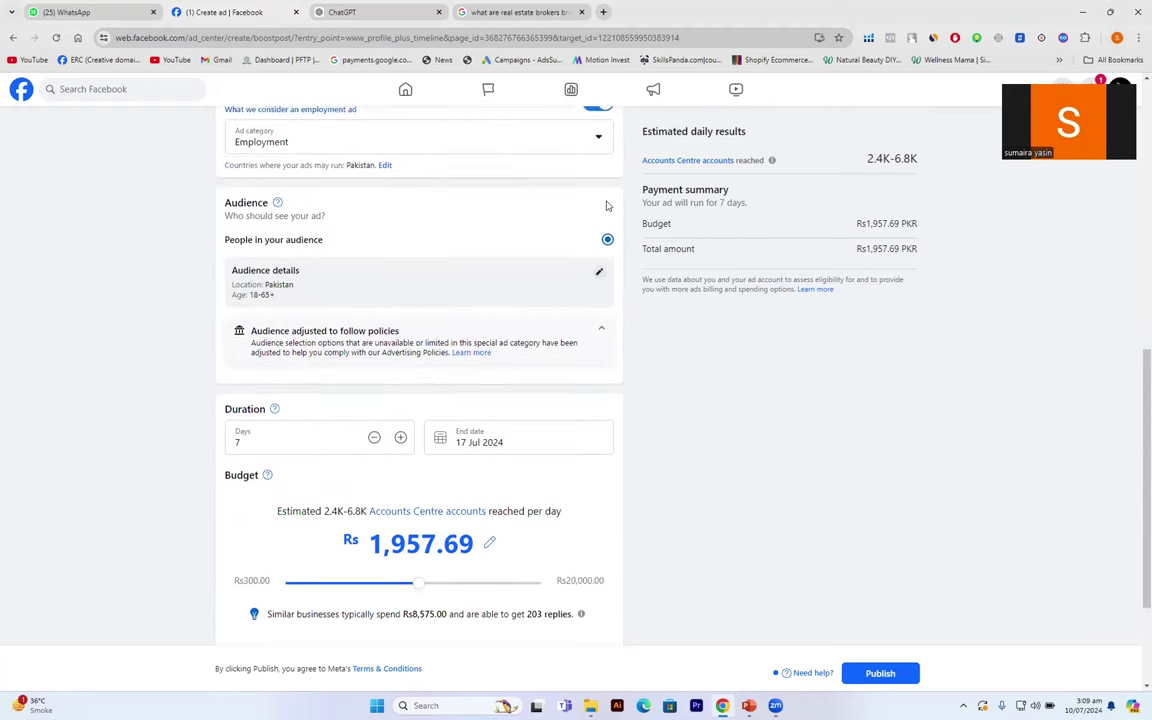
{"action": "scroll", "coordinate": [605, 205], "scroll_direction": "up", "scroll_amount": 1}
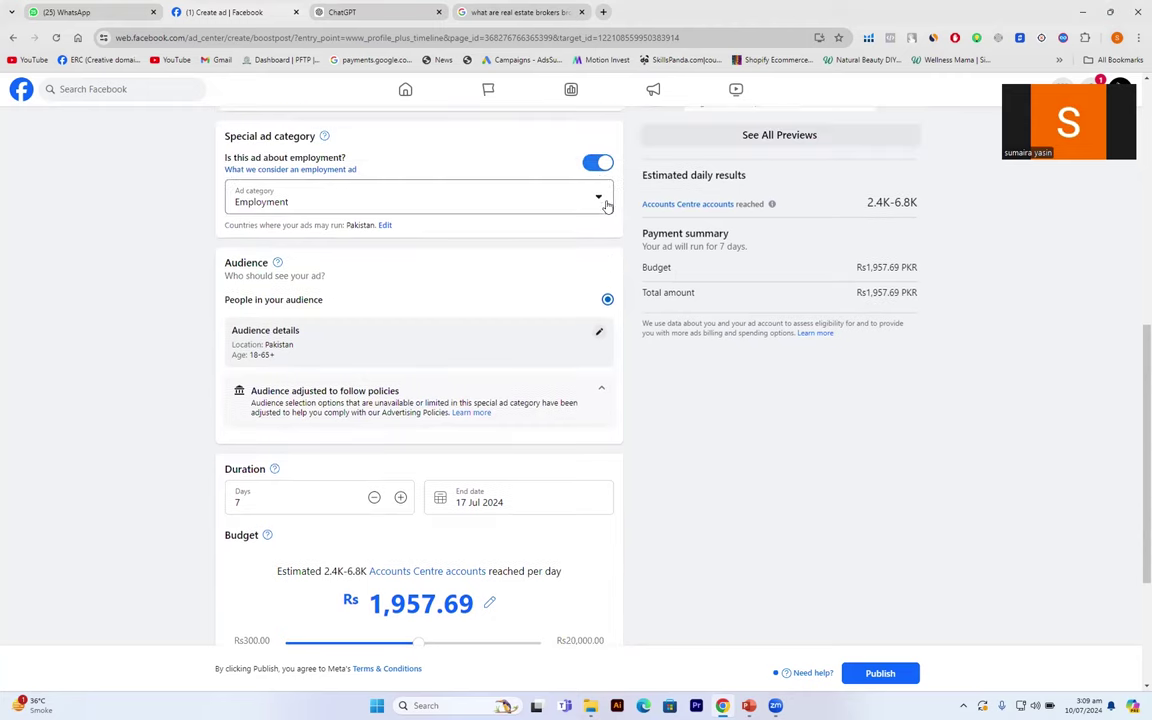
{"action": "left_click", "coordinate": [597, 164]}
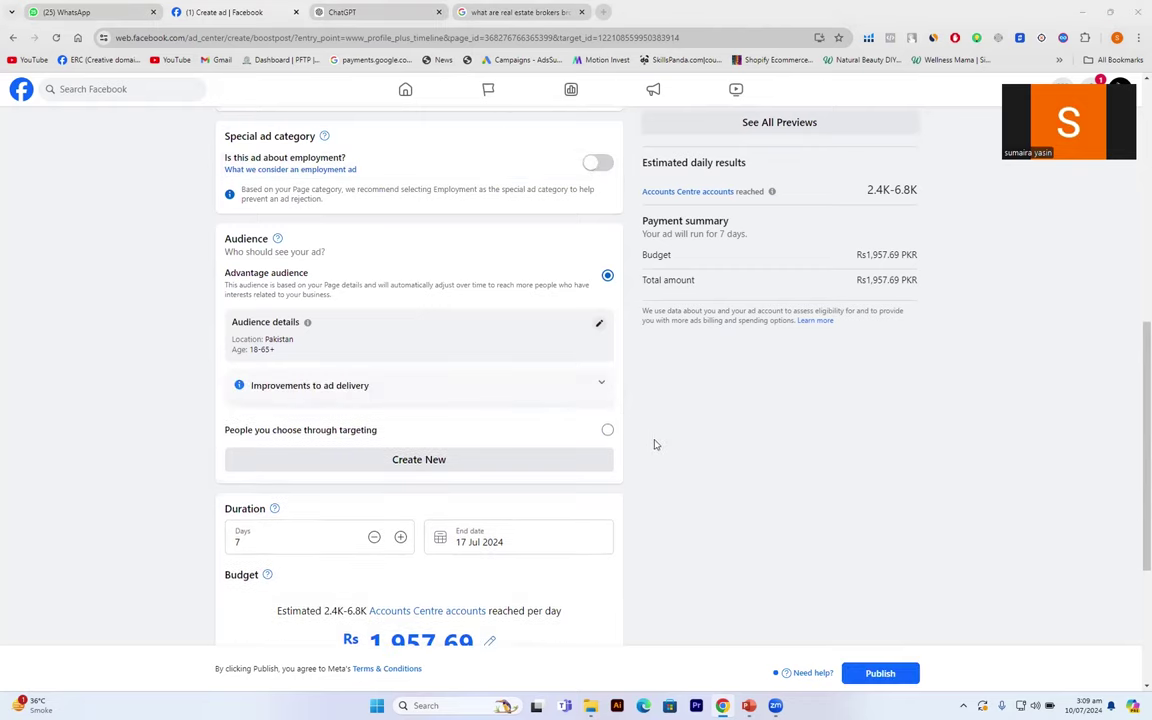
Edit the Advantage audience details to target women aged 25 to 55
{"action": "scroll", "coordinate": [653, 444], "scroll_direction": "down", "scroll_amount": 1}
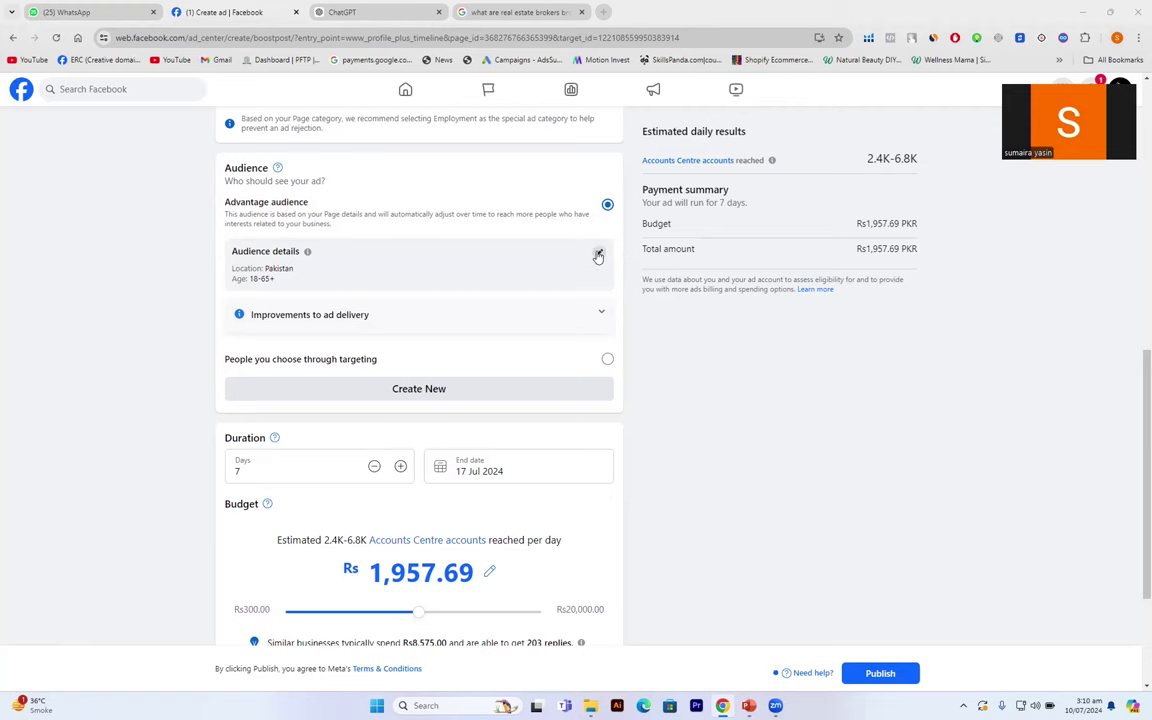
{"action": "left_click", "coordinate": [598, 254]}
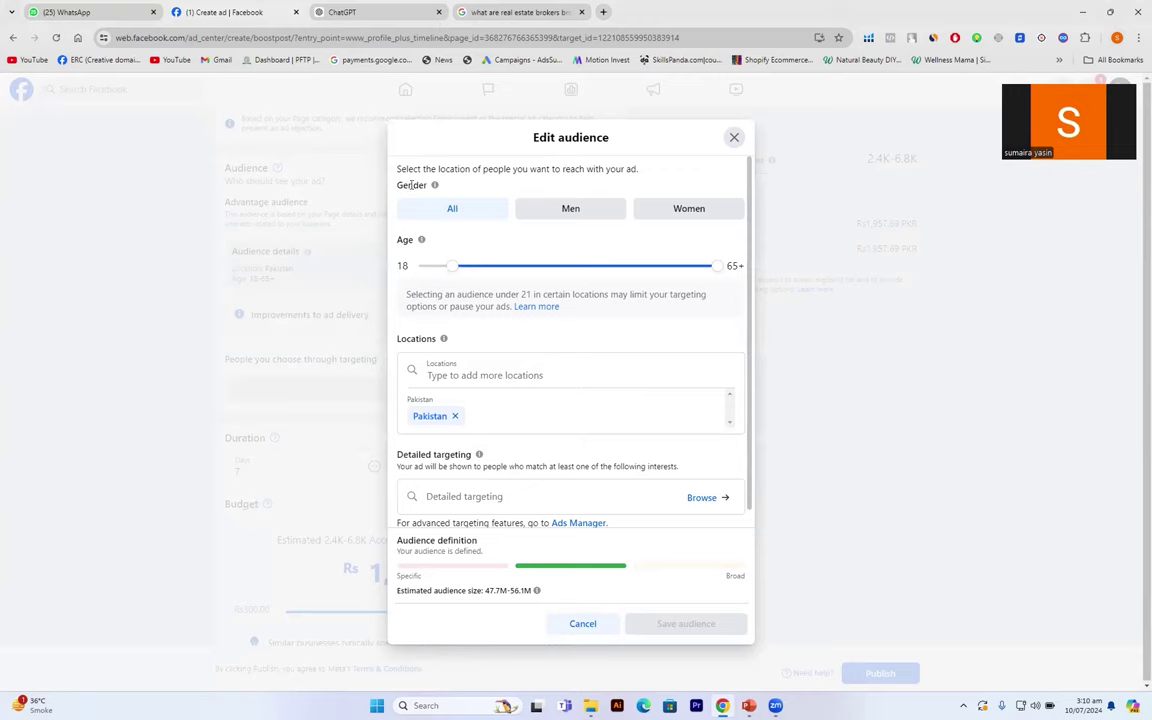
{"action": "left_click", "coordinate": [444, 212]}
{"action": "left_click", "coordinate": [666, 213]}
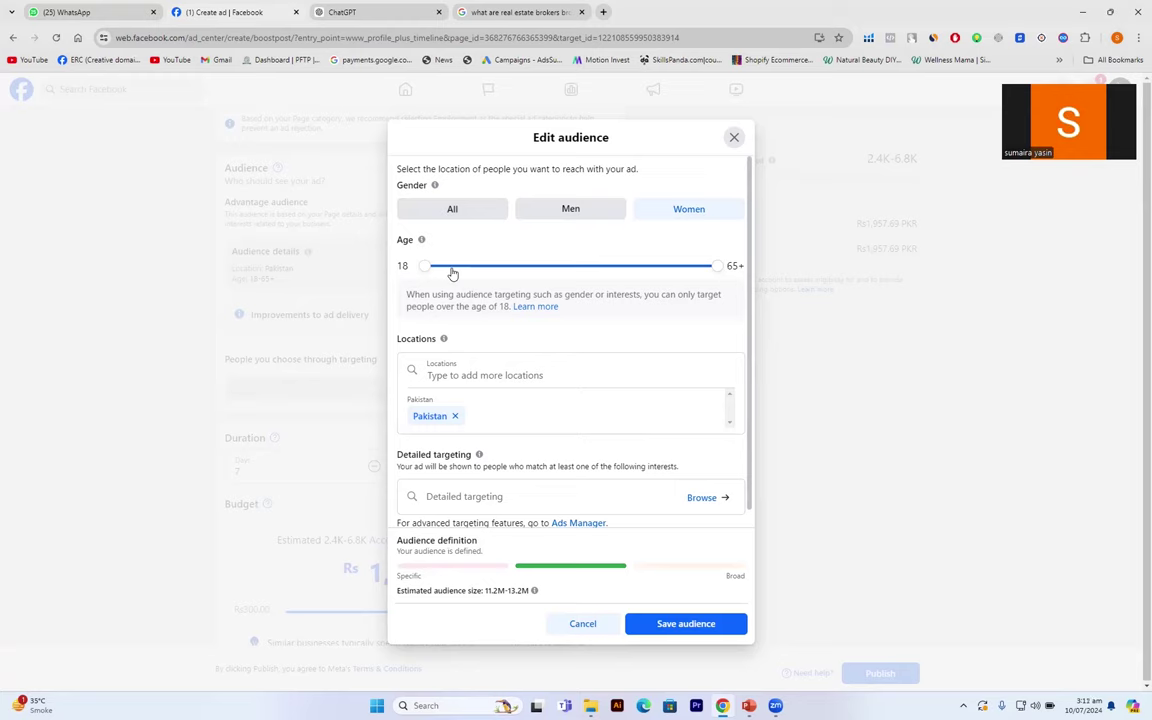
{"action": "left_click", "coordinate": [457, 270]}
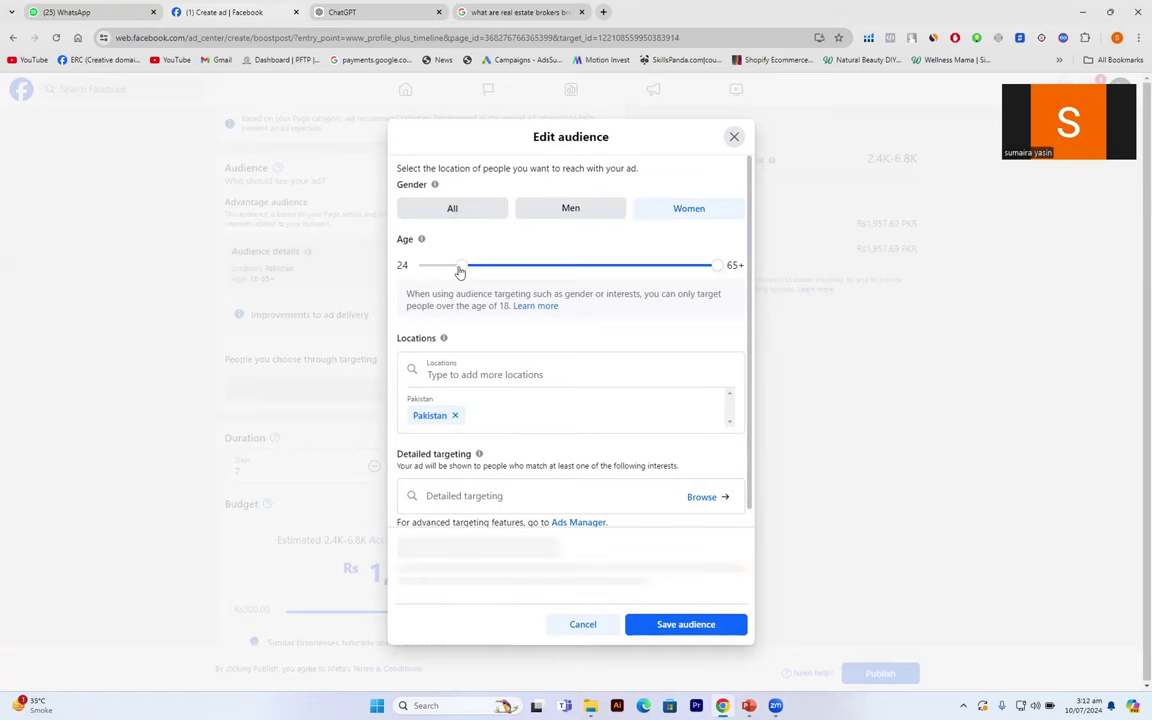
{"action": "left_click_drag", "start_coordinate": [464, 270], "coordinate": [467, 269]}
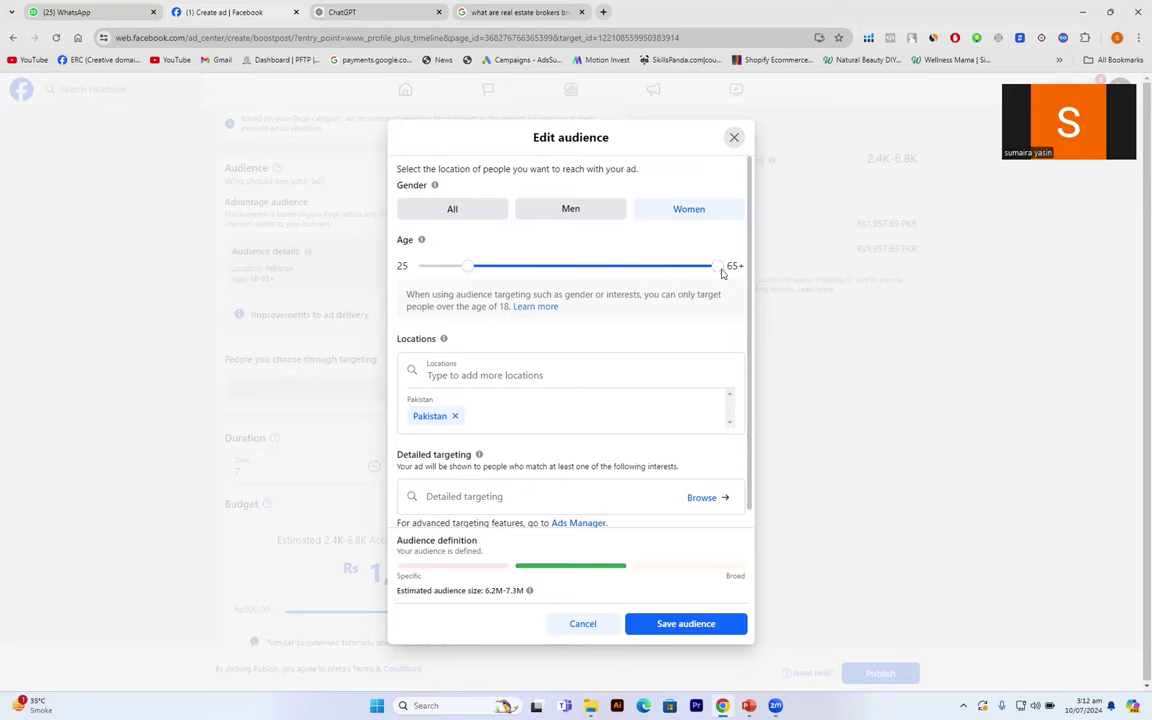
{"action": "left_click_drag", "start_coordinate": [720, 267], "coordinate": [658, 272]}
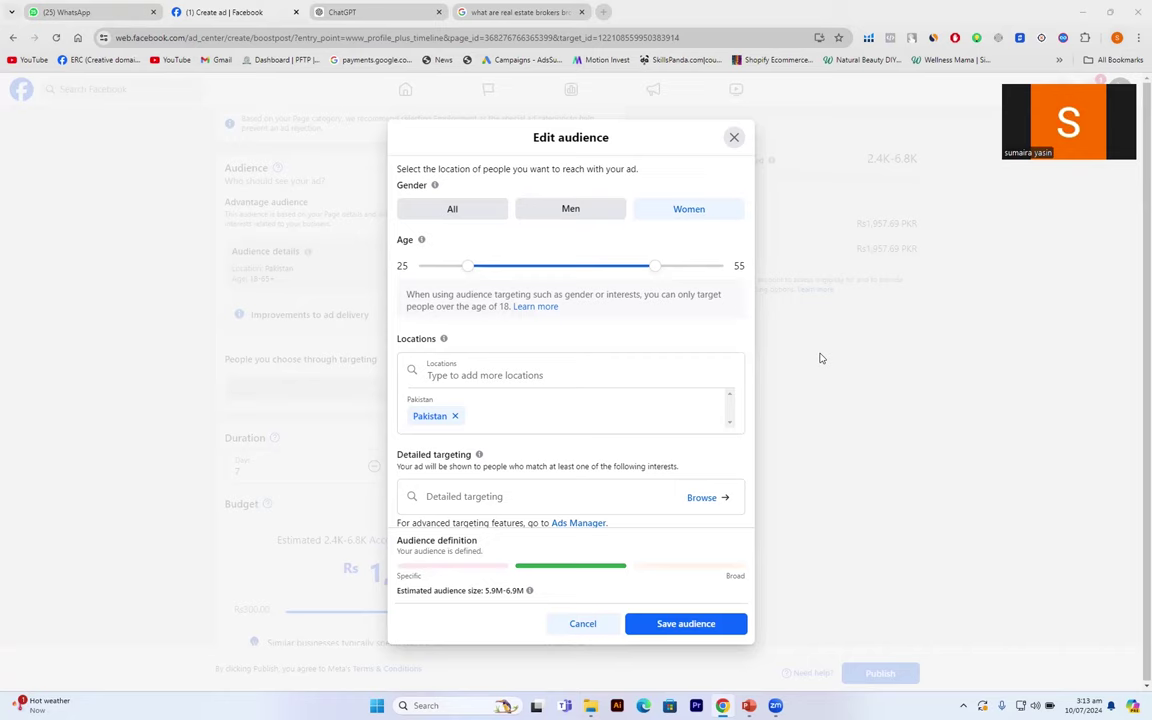
Replace the Pakistan audience location with the city Lahore, Punjab, Pakistan and set its radius to 17 km
{"action": "left_click", "coordinate": [543, 368]}
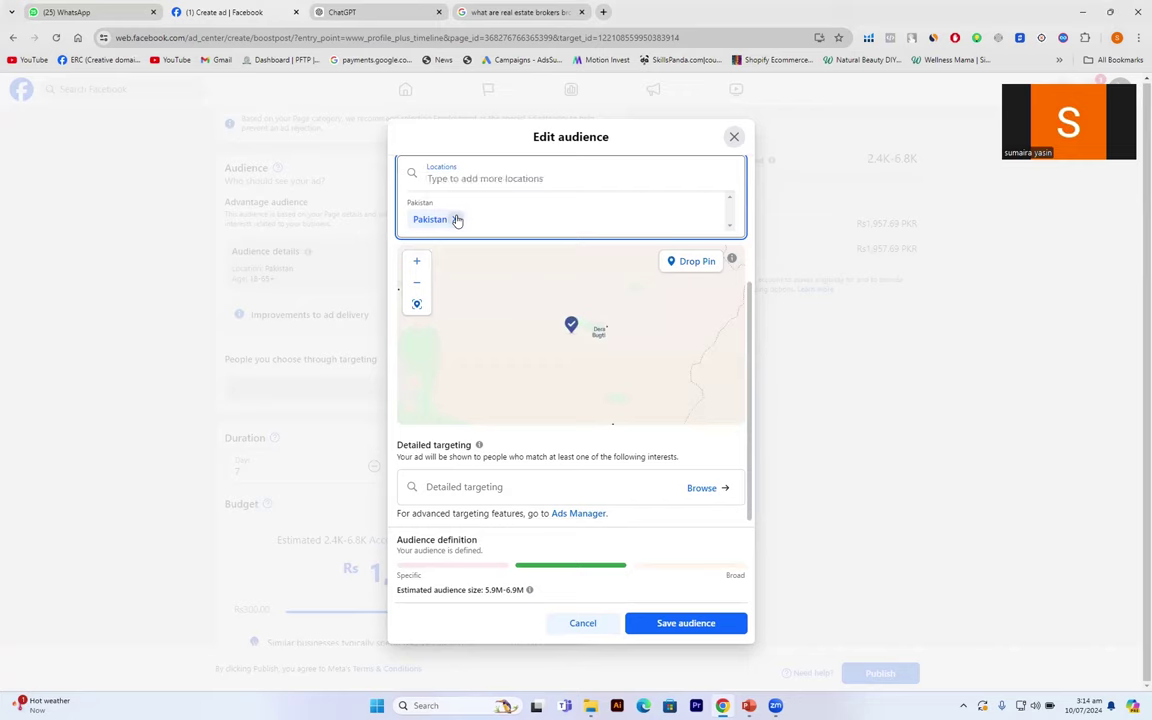
{"action": "left_click", "coordinate": [457, 220]}
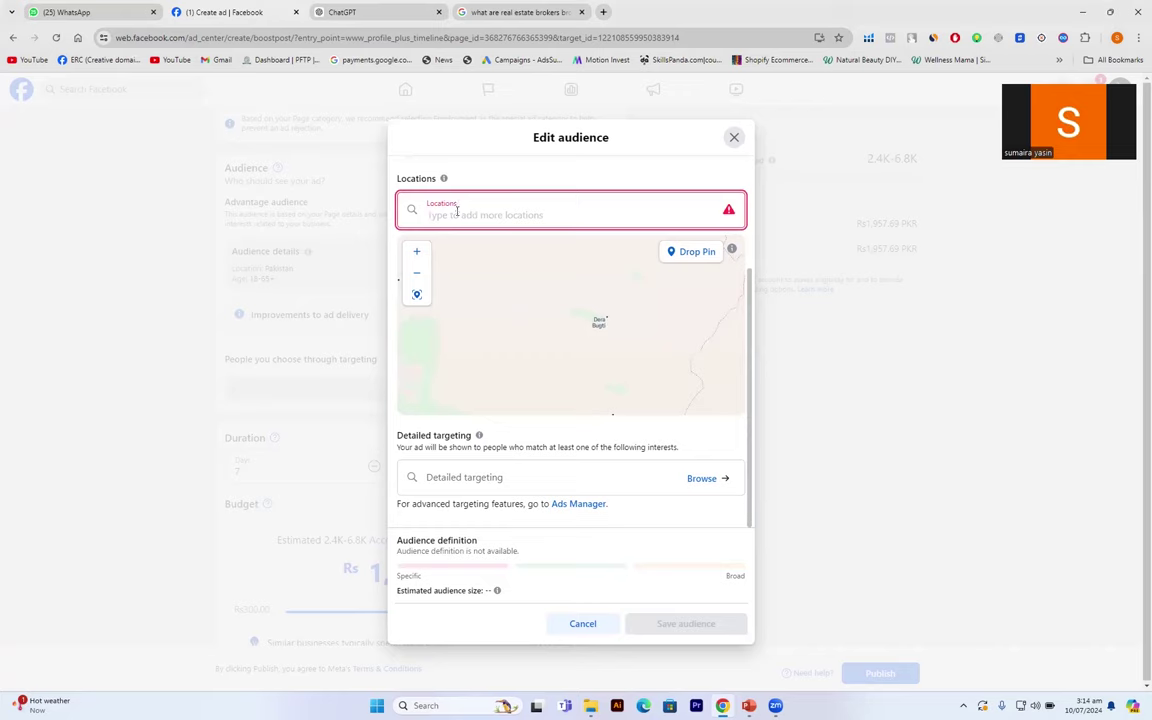
{"action": "type", "text": "Laho"}
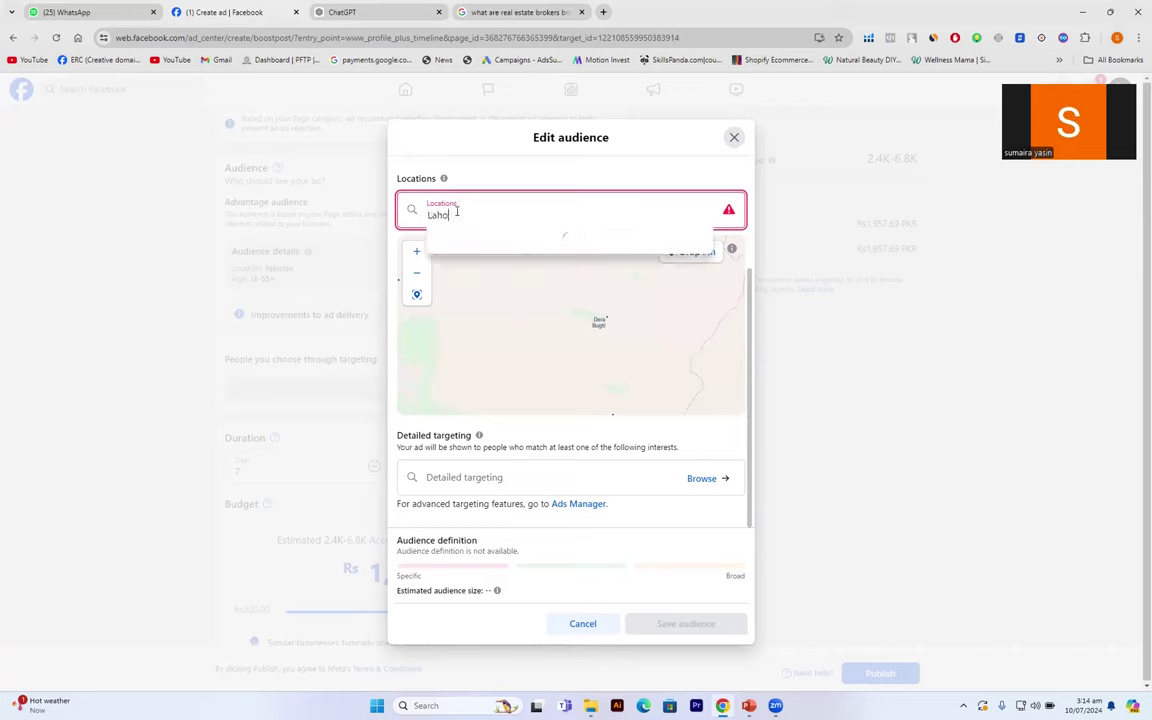
{"action": "type", "text": "re"}
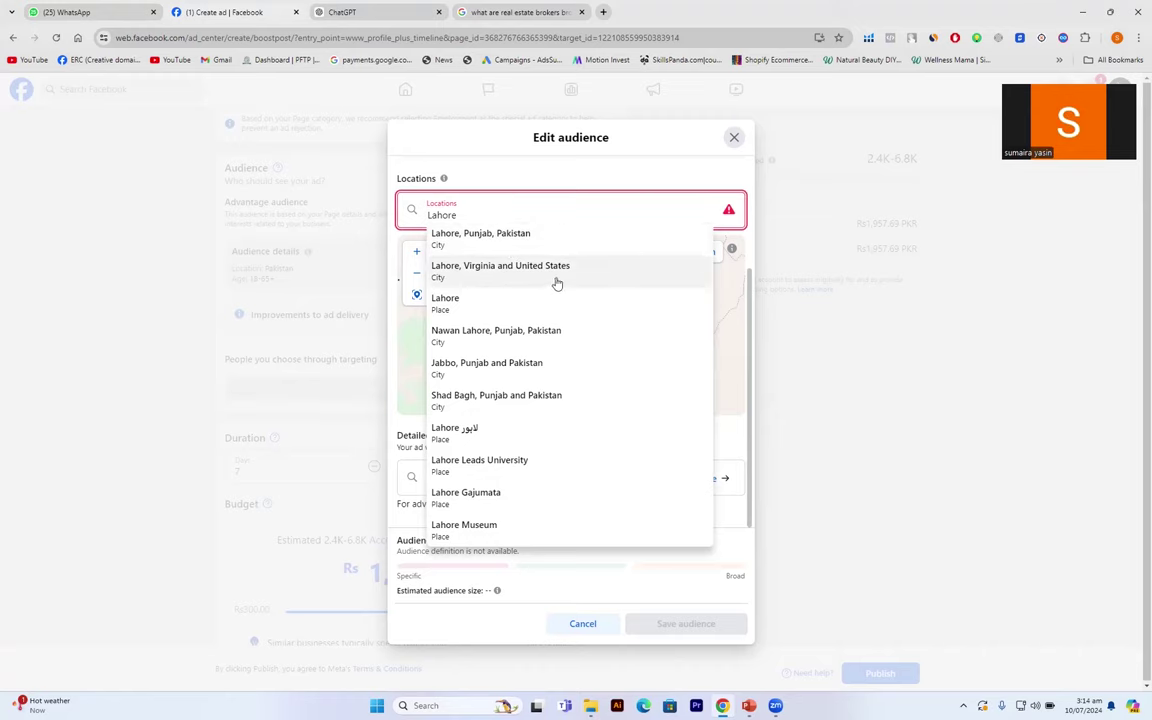
{"action": "left_click", "coordinate": [496, 236]}
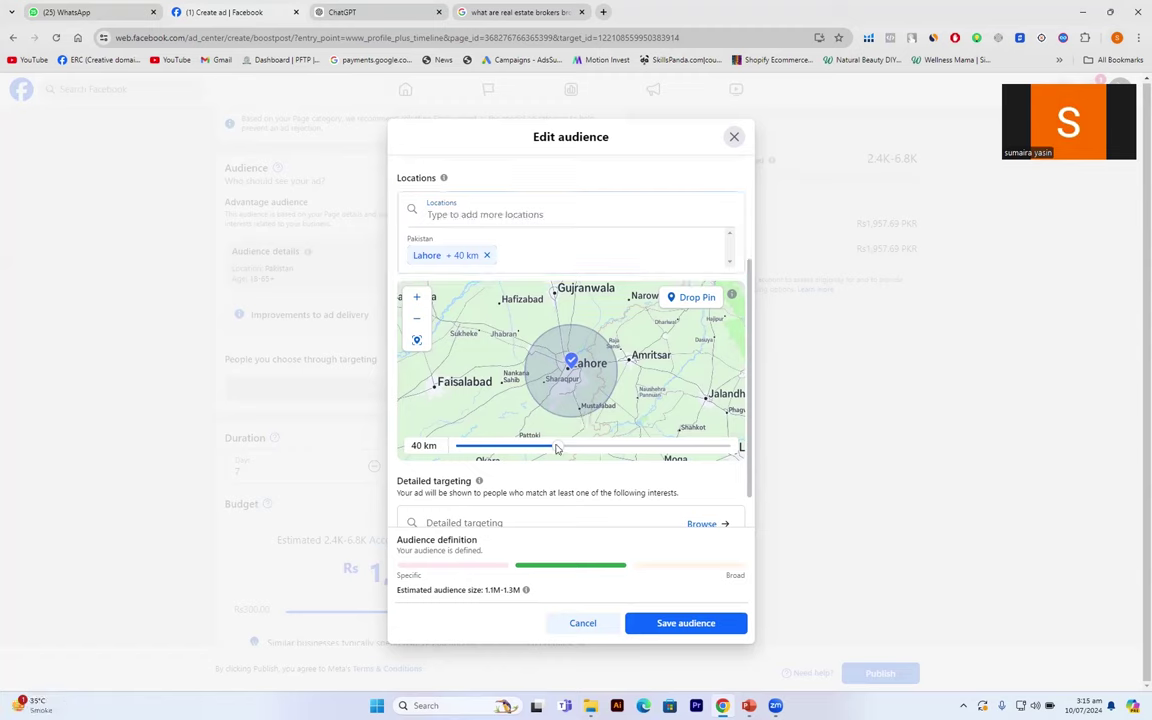
{"action": "scroll", "coordinate": [557, 440], "scroll_direction": "down", "scroll_amount": 1}
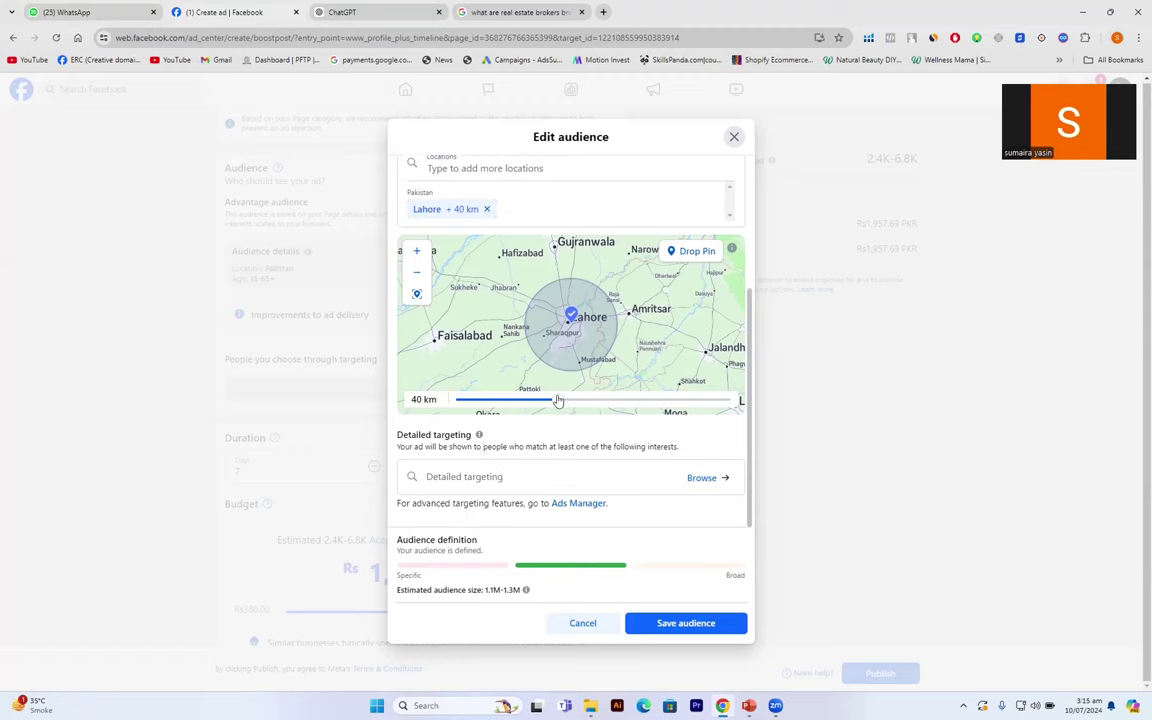
{"action": "left_click_drag", "start_coordinate": [558, 400], "coordinate": [451, 406]}
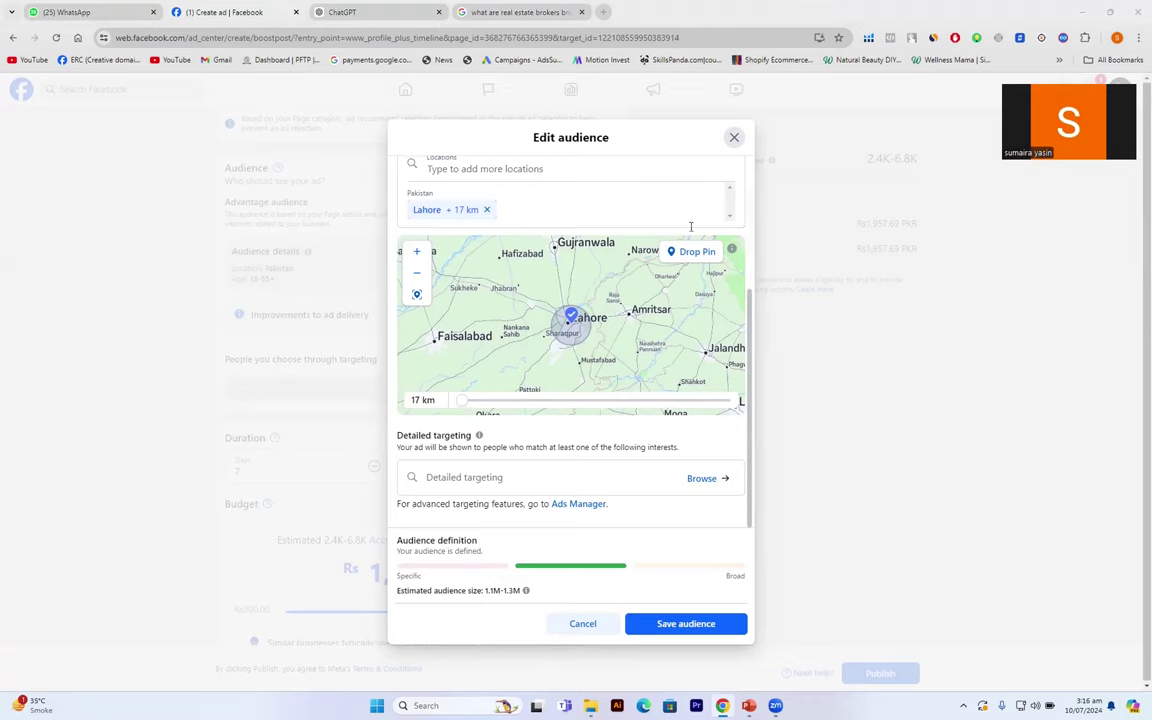
Search the audience locations for Islamabad
{"action": "left_click", "coordinate": [579, 219]}
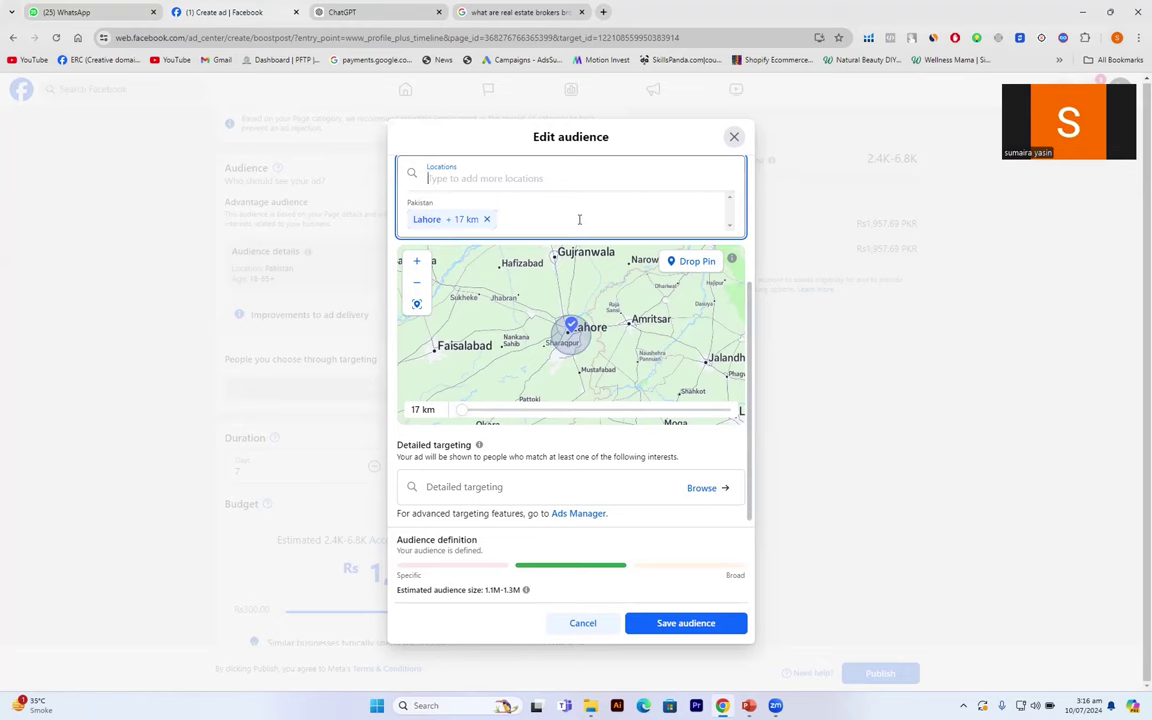
{"action": "type", "text": "Islama"}
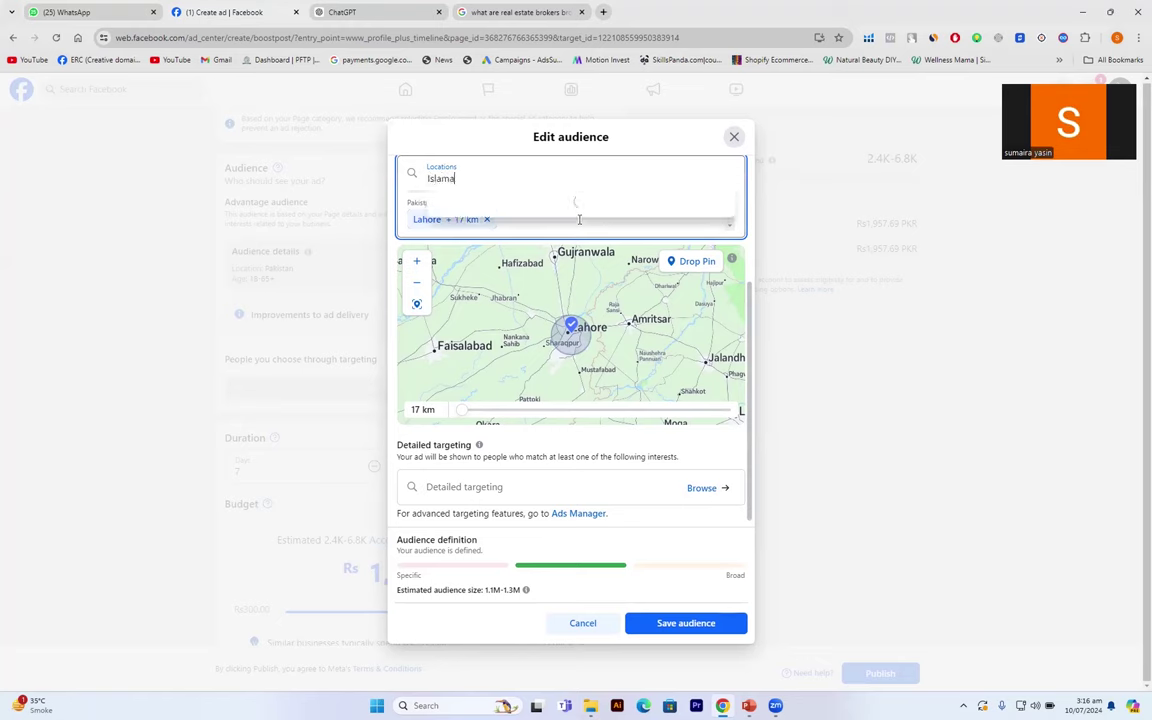
{"action": "type", "text": "bad"}
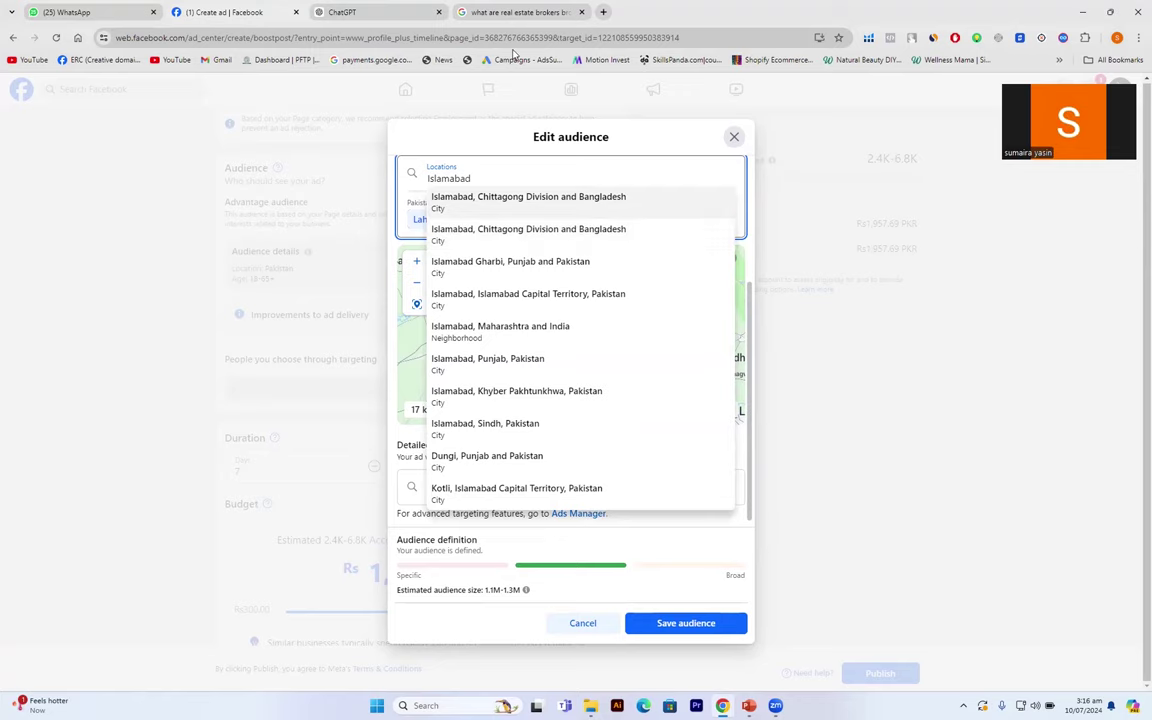
Search Google for "most populated cities in pakistan" in place of the old search page and examine Wikipedia's list of cities by population
{"action": "left_click", "coordinate": [603, 12]}
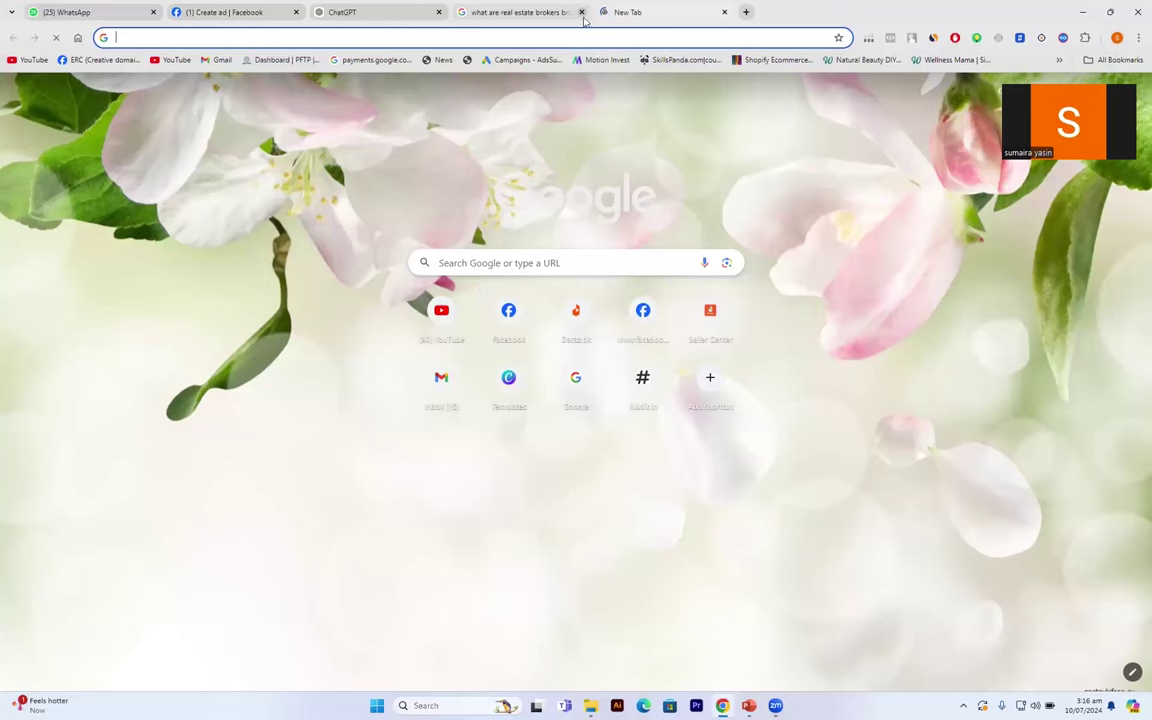
{"action": "left_click", "coordinate": [581, 12]}
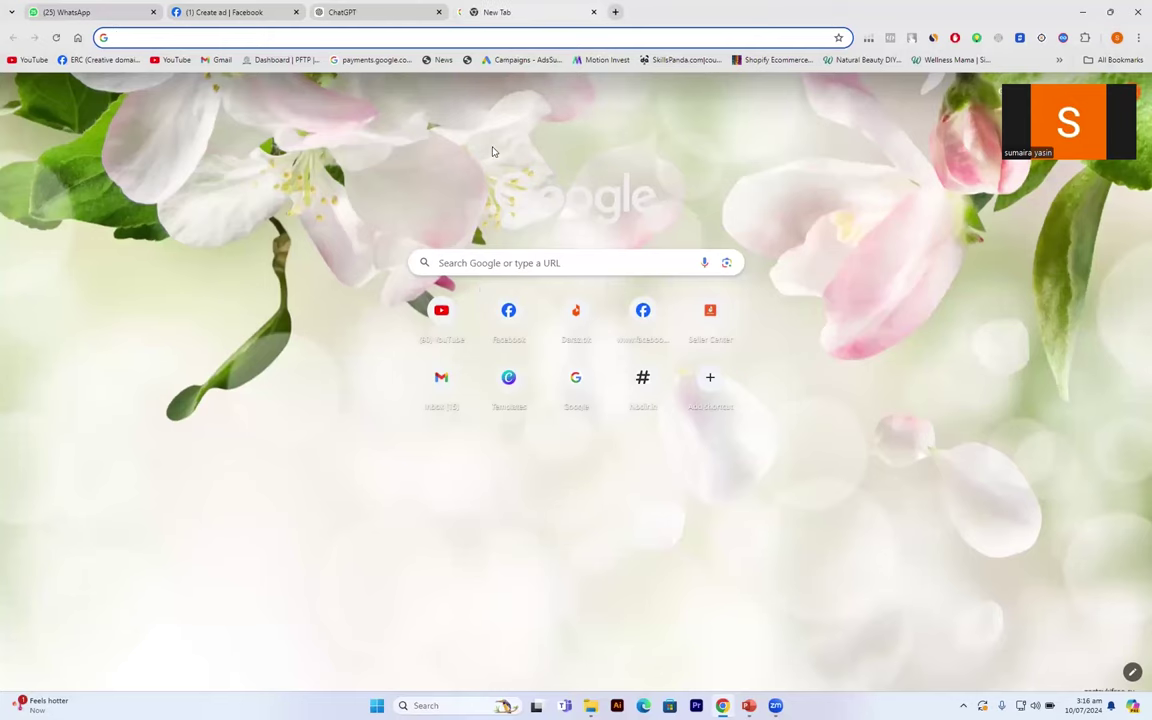
{"action": "left_click", "coordinate": [495, 263]}
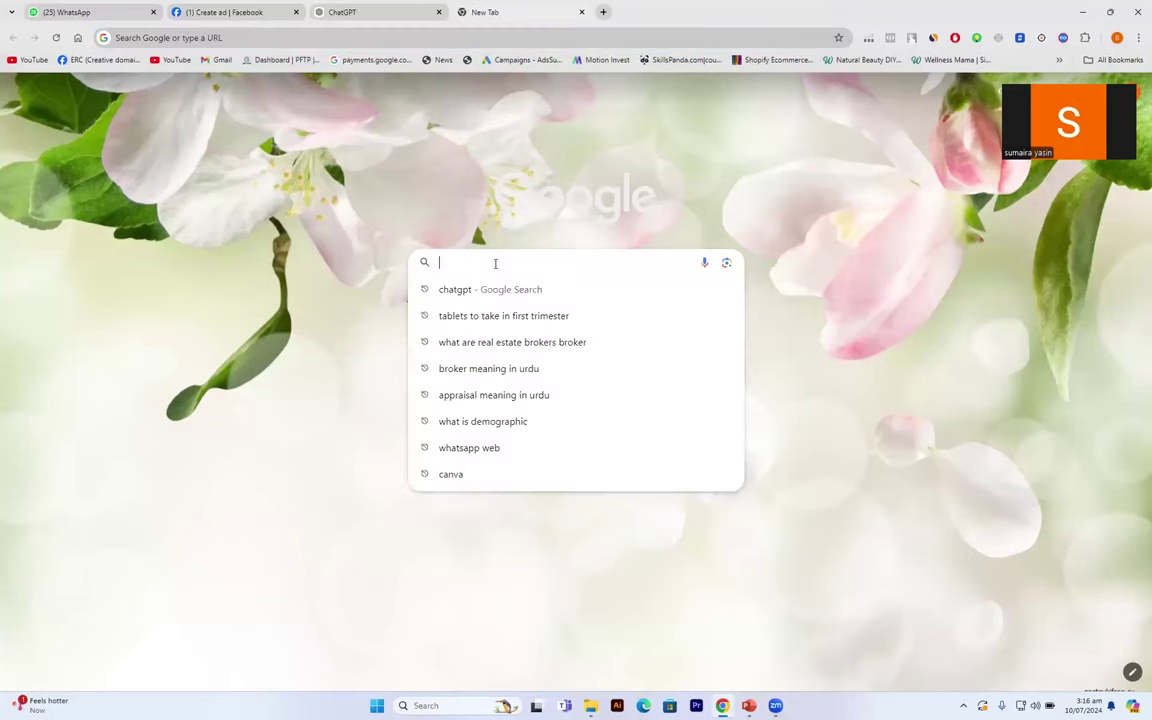
{"action": "type", "text": "most populated cities in pakistan"}
{"action": "key", "text": "Return"}
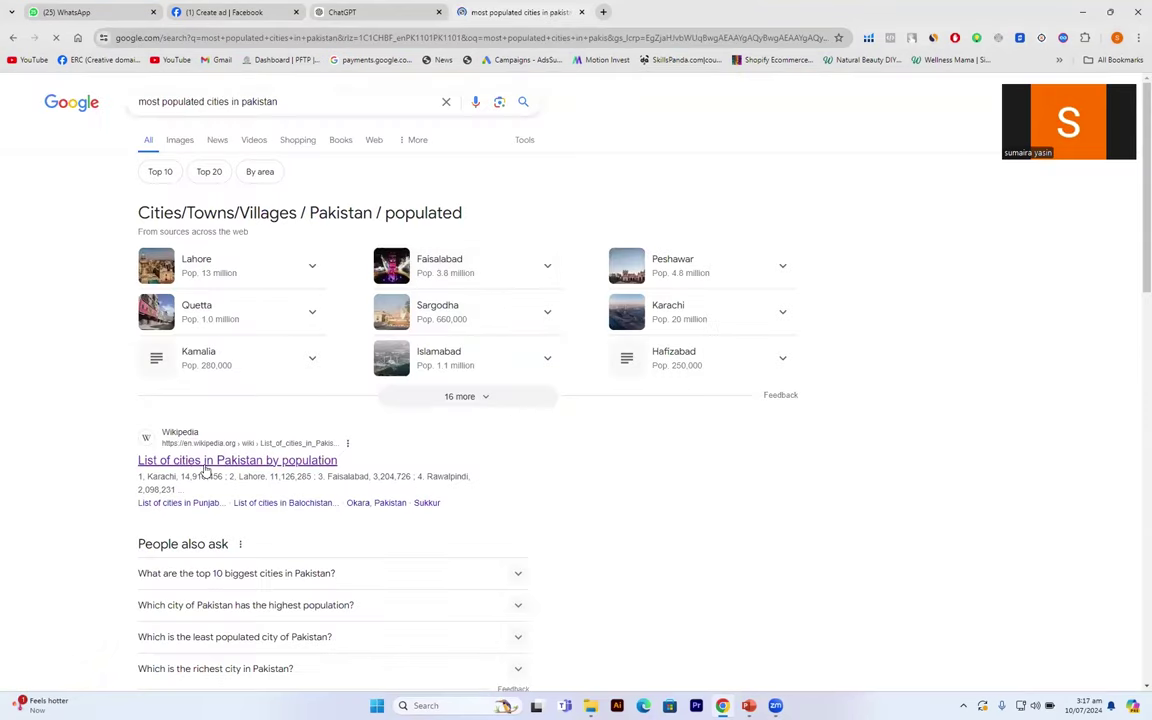
{"action": "left_click", "coordinate": [296, 466]}
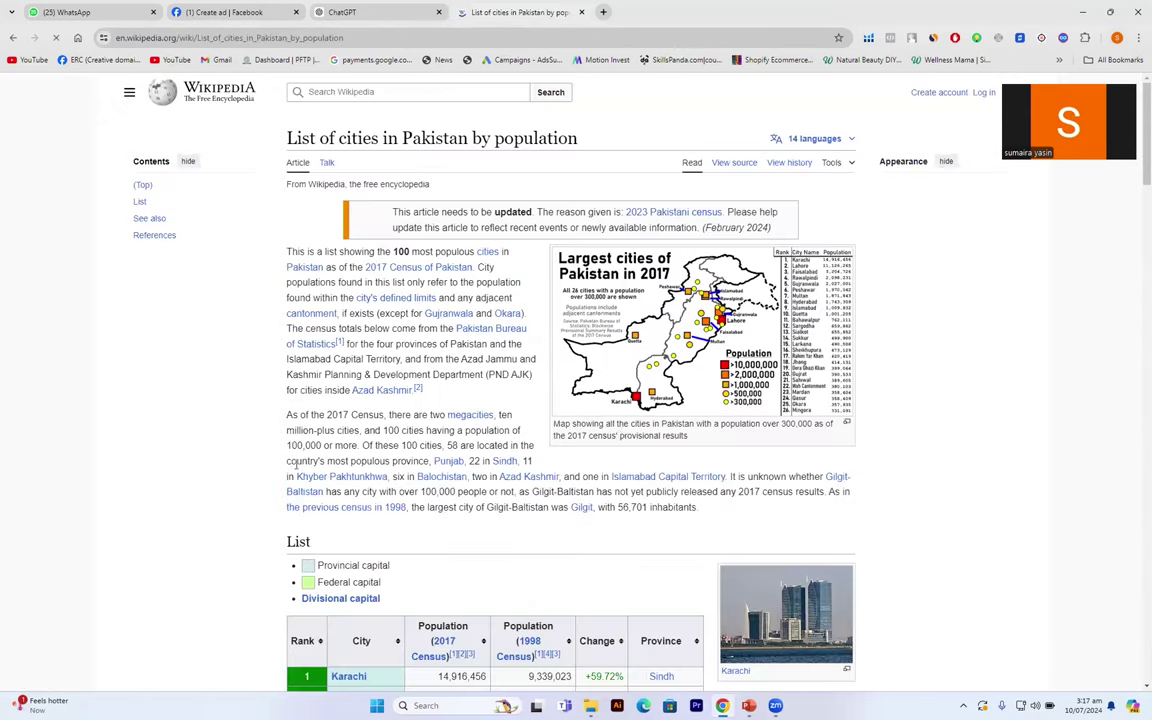
{"action": "scroll", "coordinate": [994, 468], "scroll_direction": "down", "scroll_amount": 4}
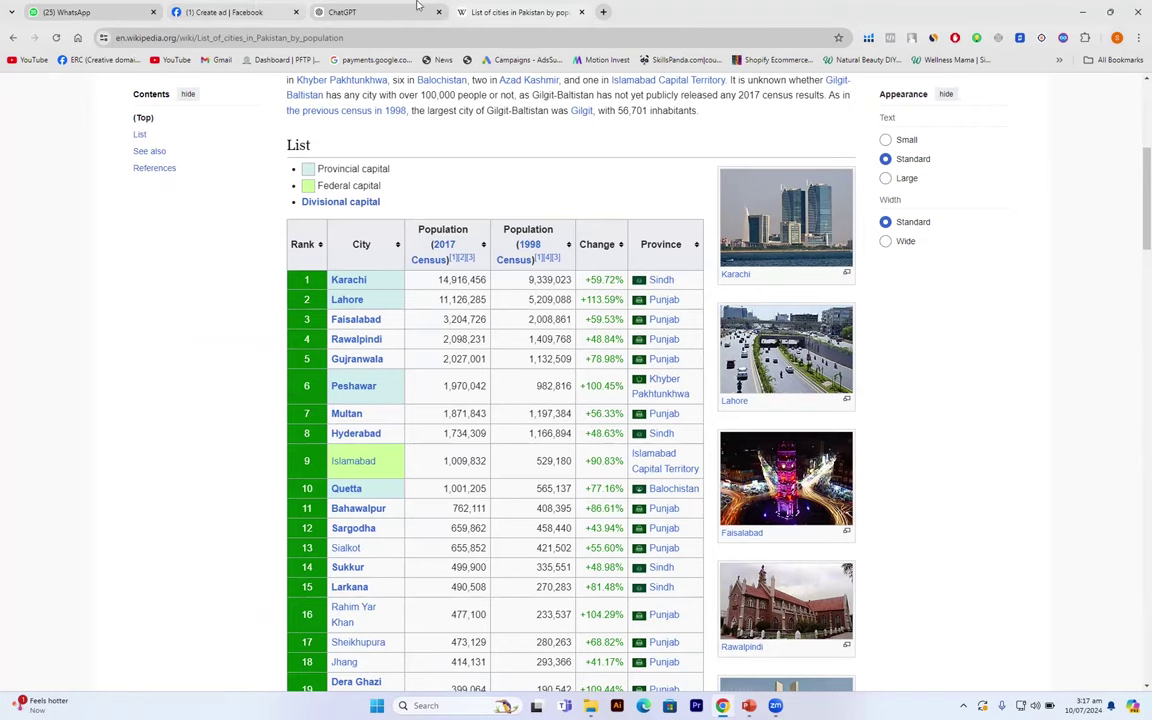
Return to the Facebook ad and add the city Islamabad, Islamabad Capital Territory, Pakistan to the audience locations with a 17 km radius
{"action": "left_click", "coordinate": [210, 12]}
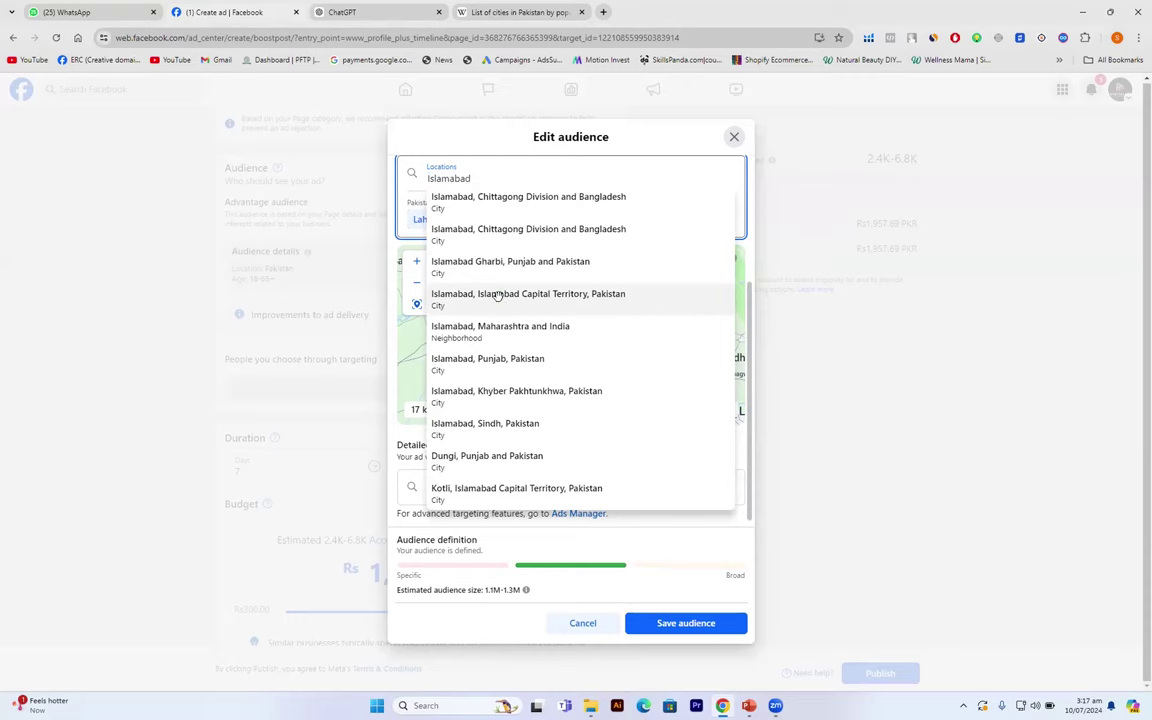
{"action": "left_click", "coordinate": [499, 298]}
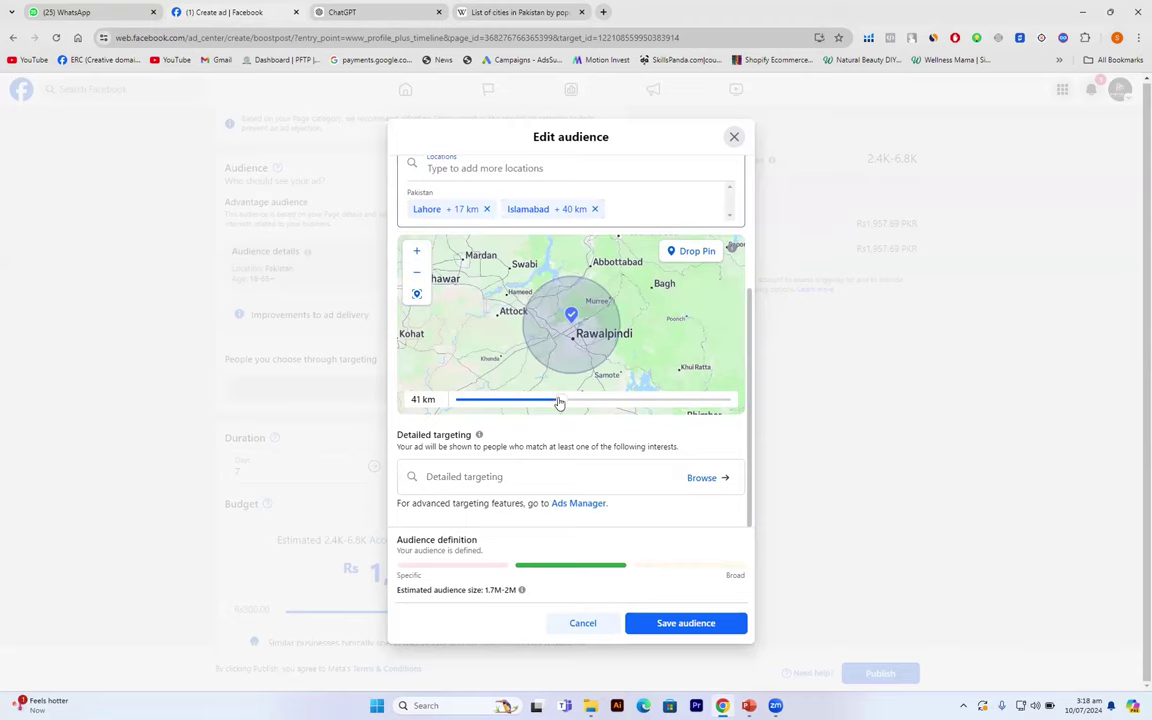
{"action": "left_click_drag", "start_coordinate": [558, 401], "coordinate": [461, 400]}
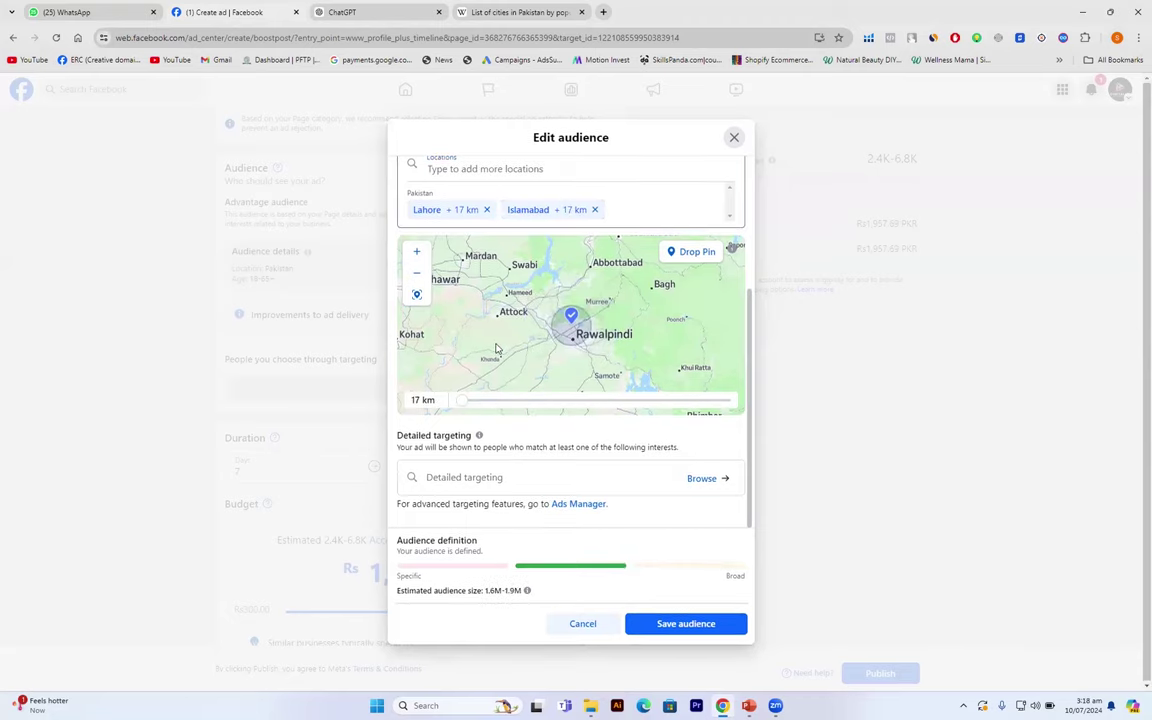
Search the audience locations for Karachi
{"action": "left_click", "coordinate": [642, 206]}
{"action": "type", "text": "karachi"}
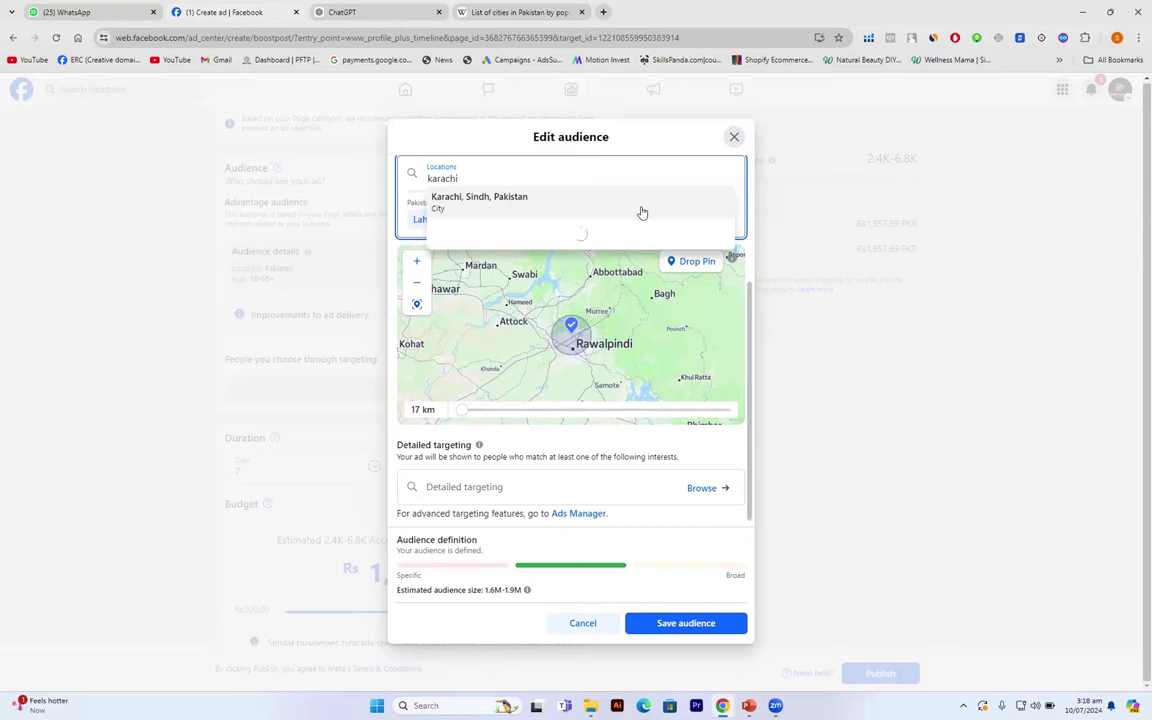